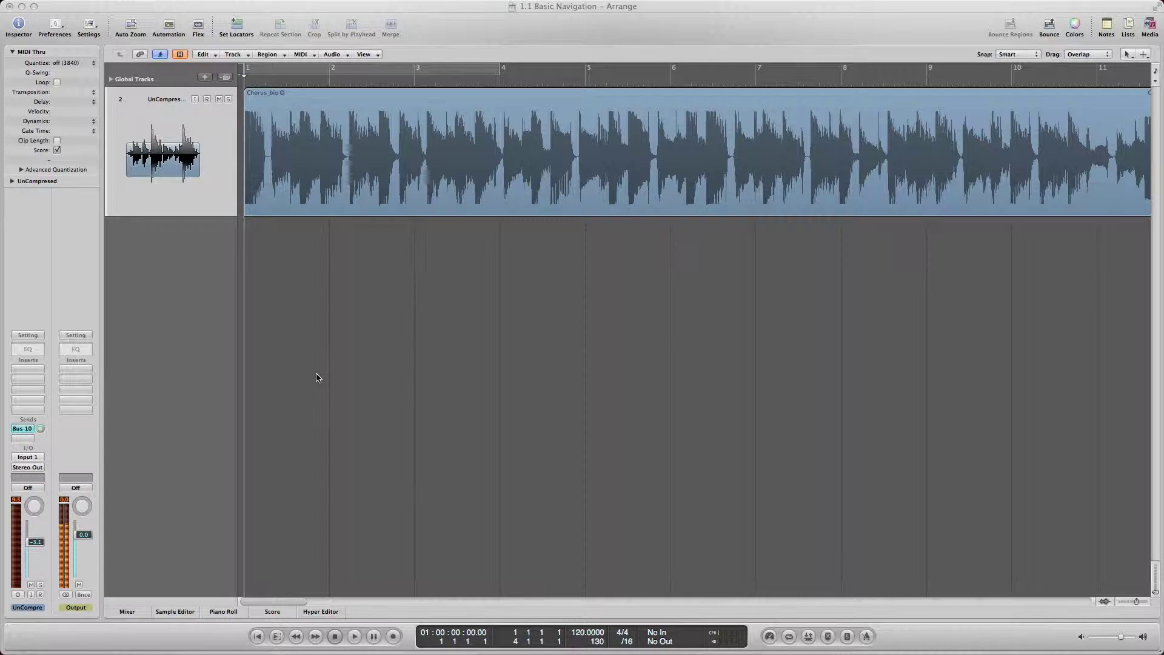
# - Play the opening of the UnCompresed track without any plug-in, stop, and return the playhead to the start
pyautogui.click(350, 145)
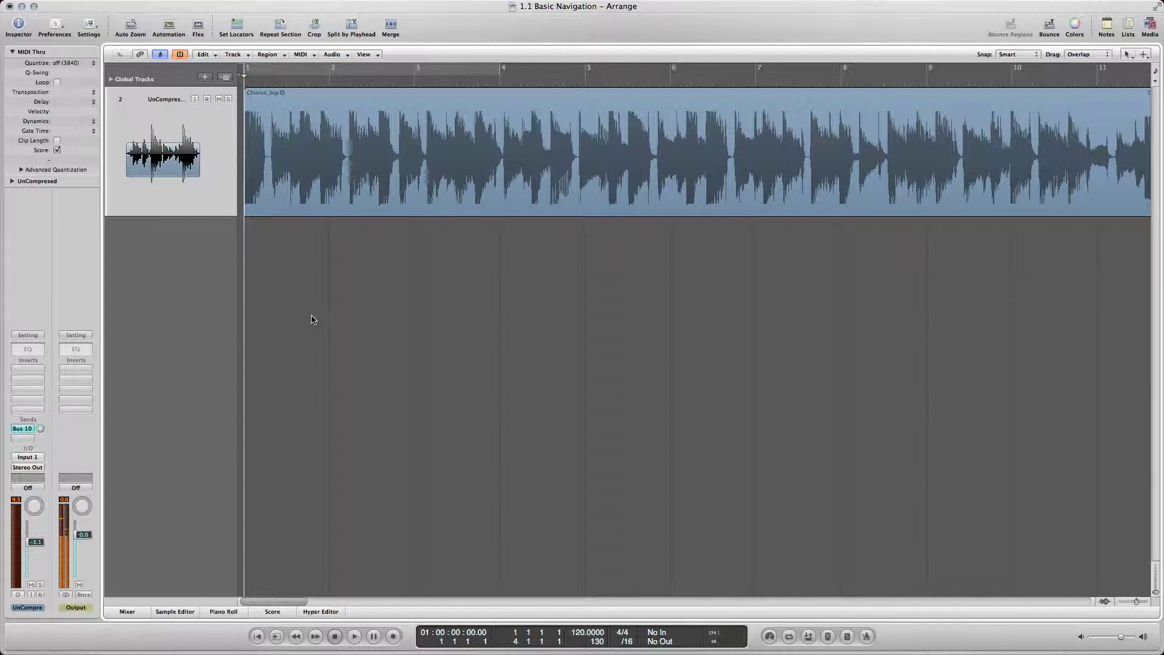
pyautogui.press('space')
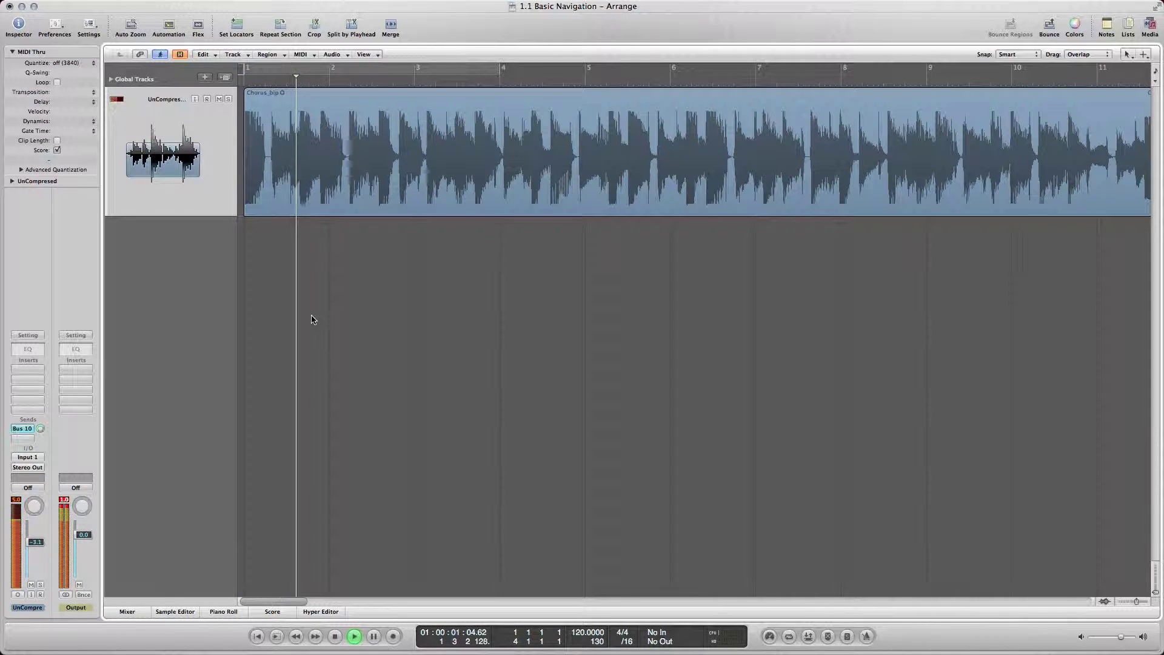
pyautogui.press('space')
pyautogui.press('Return')
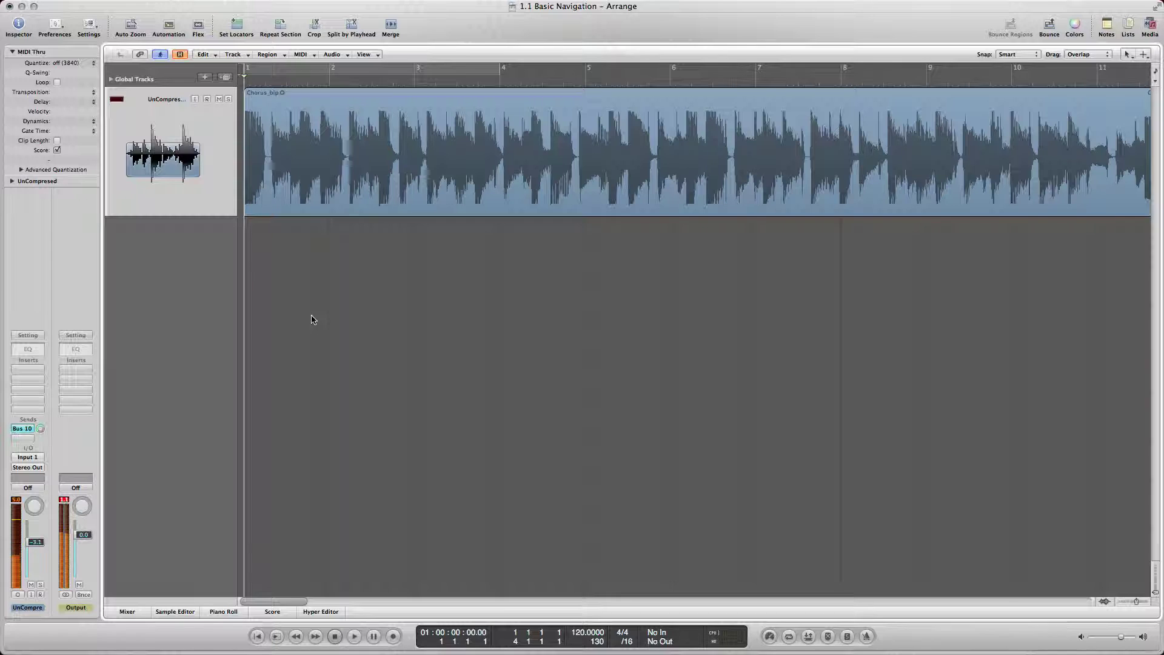
# - Insert a Limiter in the first insert slot of the UnCompresed track and place its window below the audio region
pyautogui.click(28, 369)
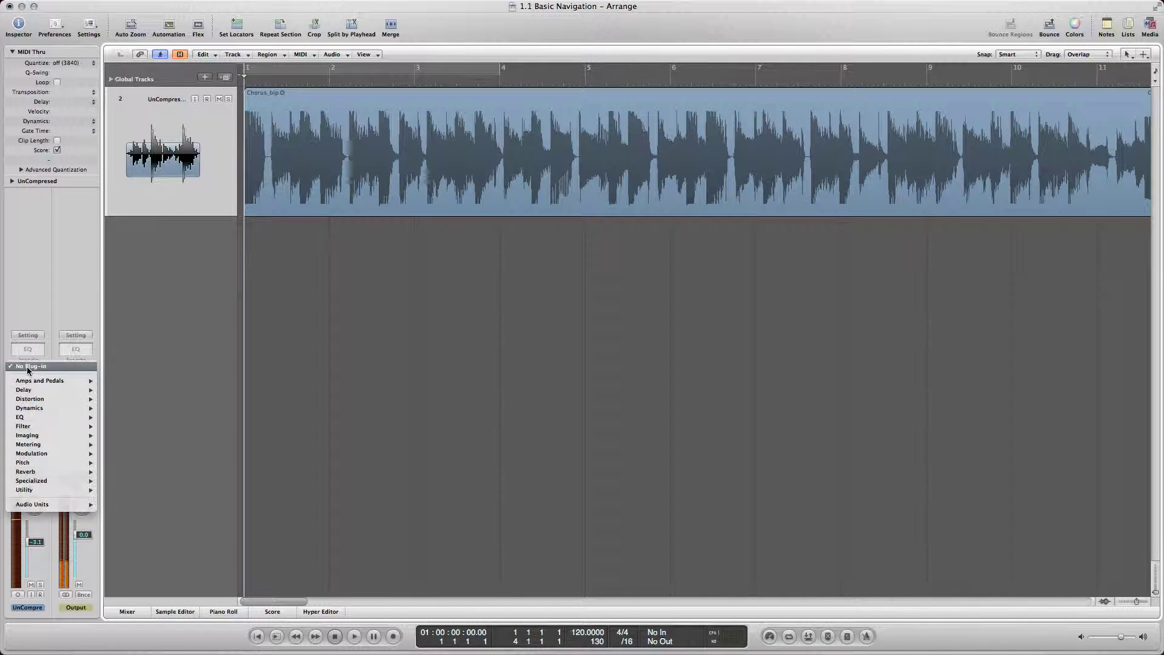
pyautogui.moveTo(61, 408)
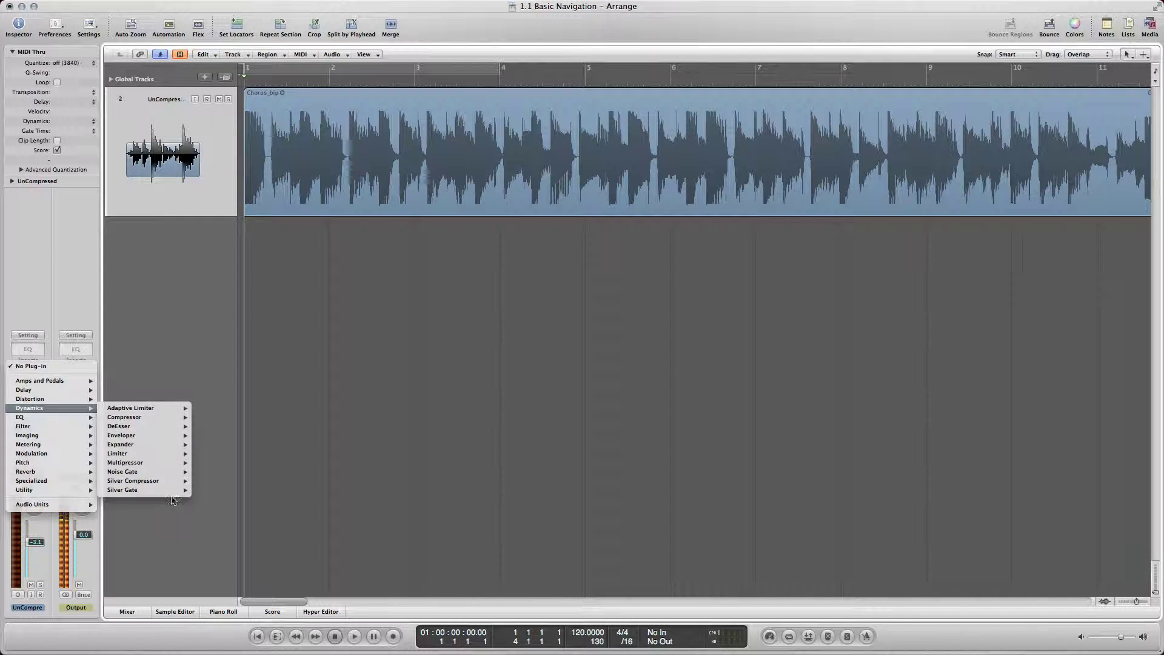
pyautogui.click(203, 456)
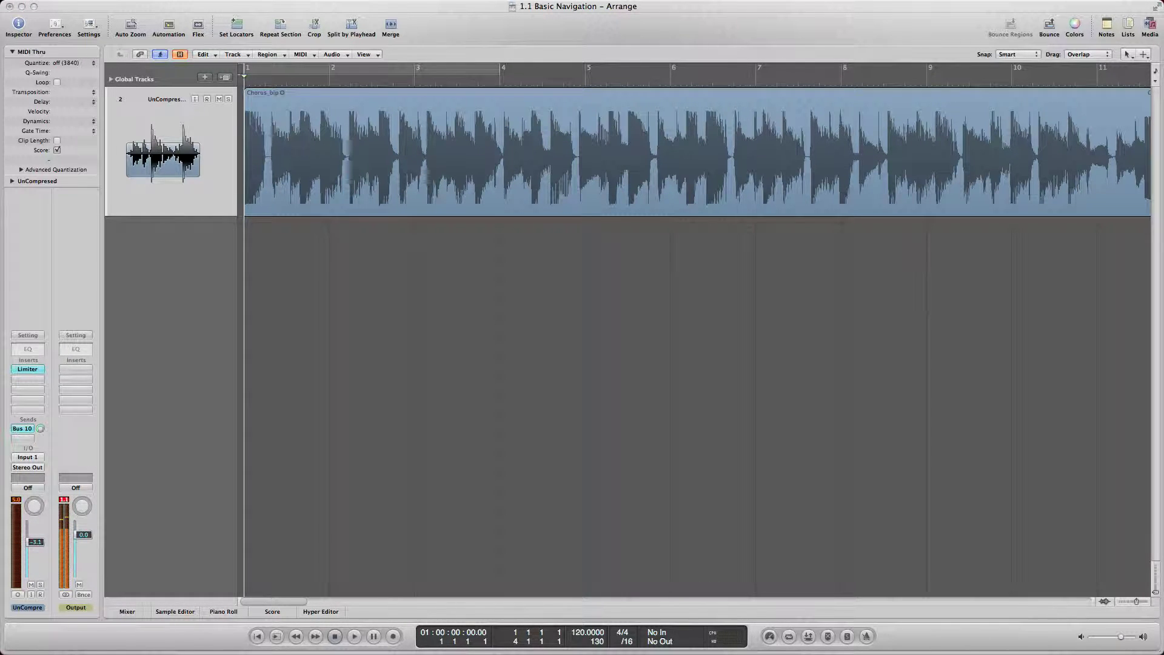
pyautogui.press('v')
pyautogui.moveTo(578, 132); pyautogui.dragTo(388, 262)
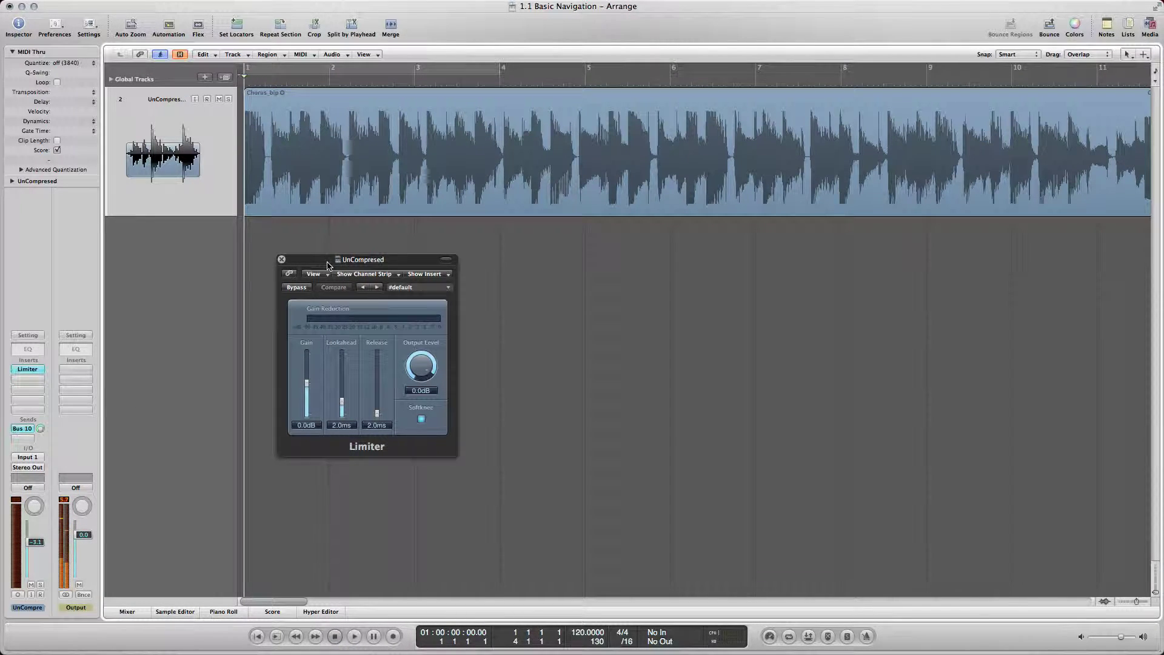
# - Audition the track through the Limiter's default settings, stop, and move the playhead back into bar 1
pyautogui.press('space')
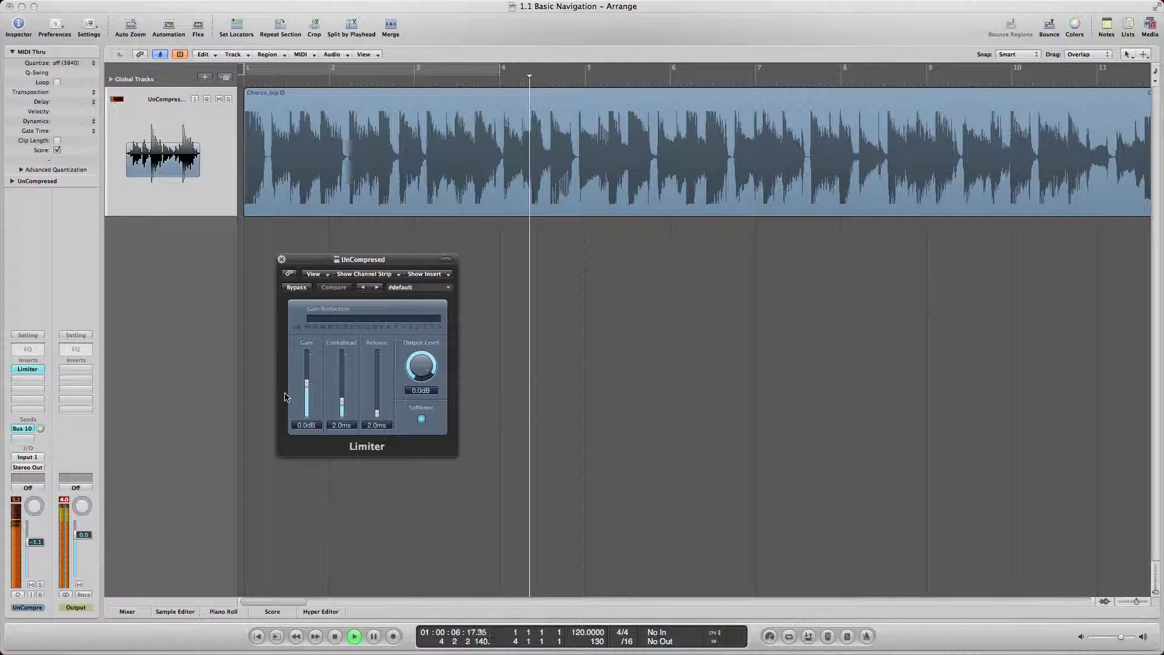
pyautogui.press('space')
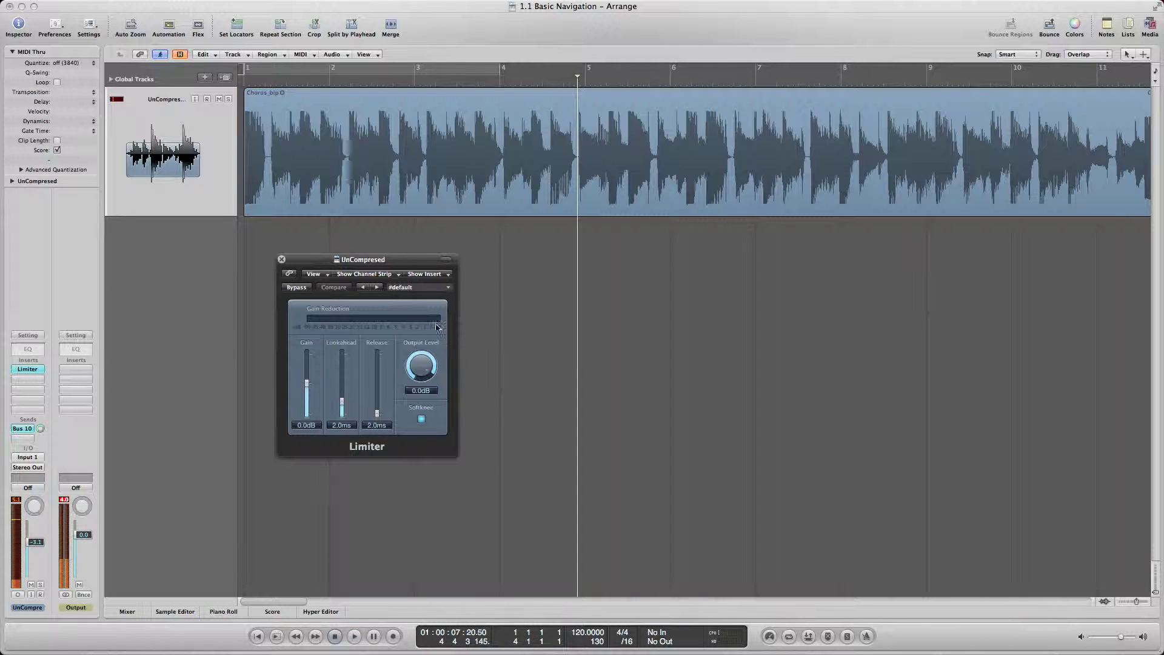
pyautogui.click(307, 80)
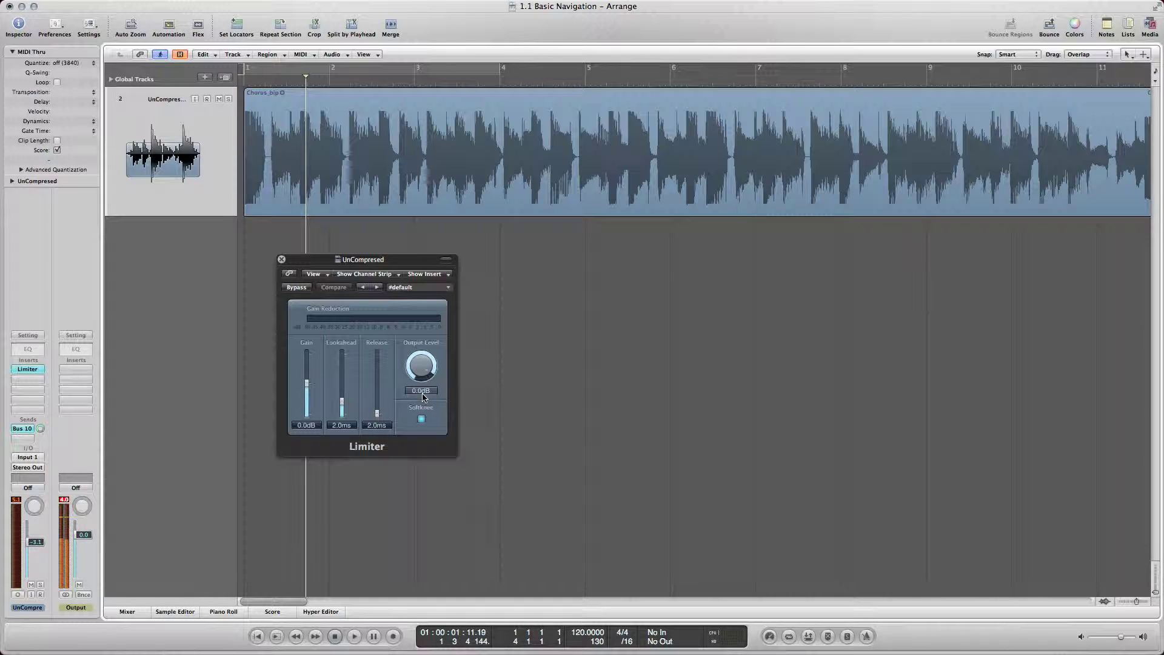
# - Set the Limiter's output level to -6.0 dB and play the track from the start
pyautogui.moveTo(427, 374); pyautogui.dragTo(420, 423)
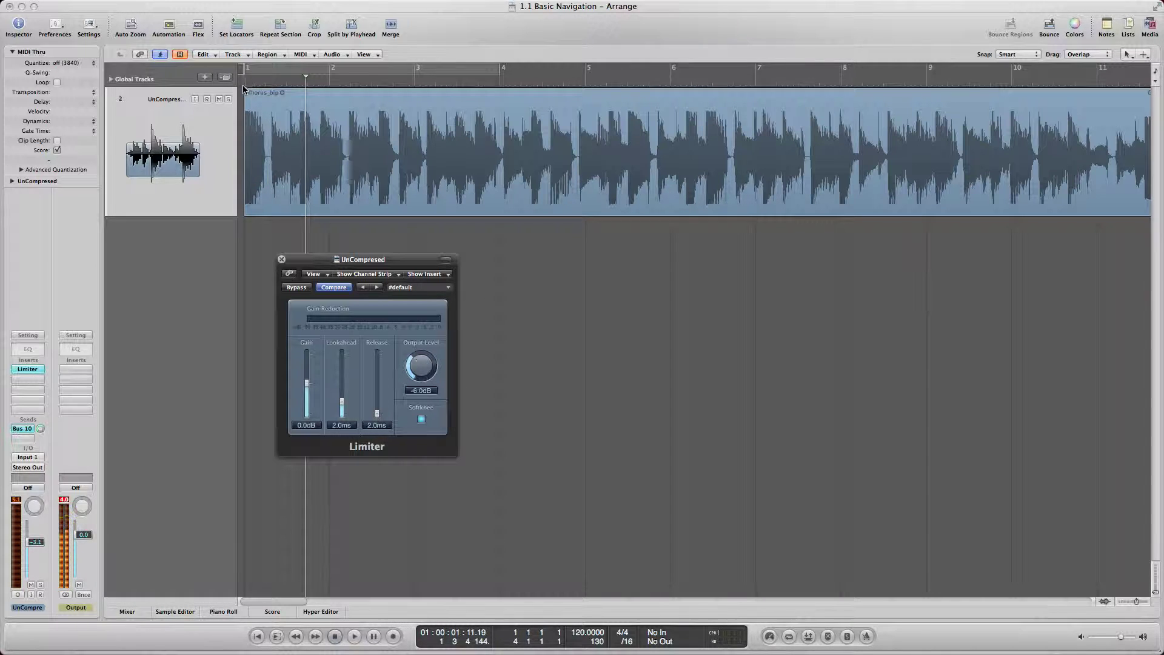
pyautogui.press('Return')
pyautogui.press('space')
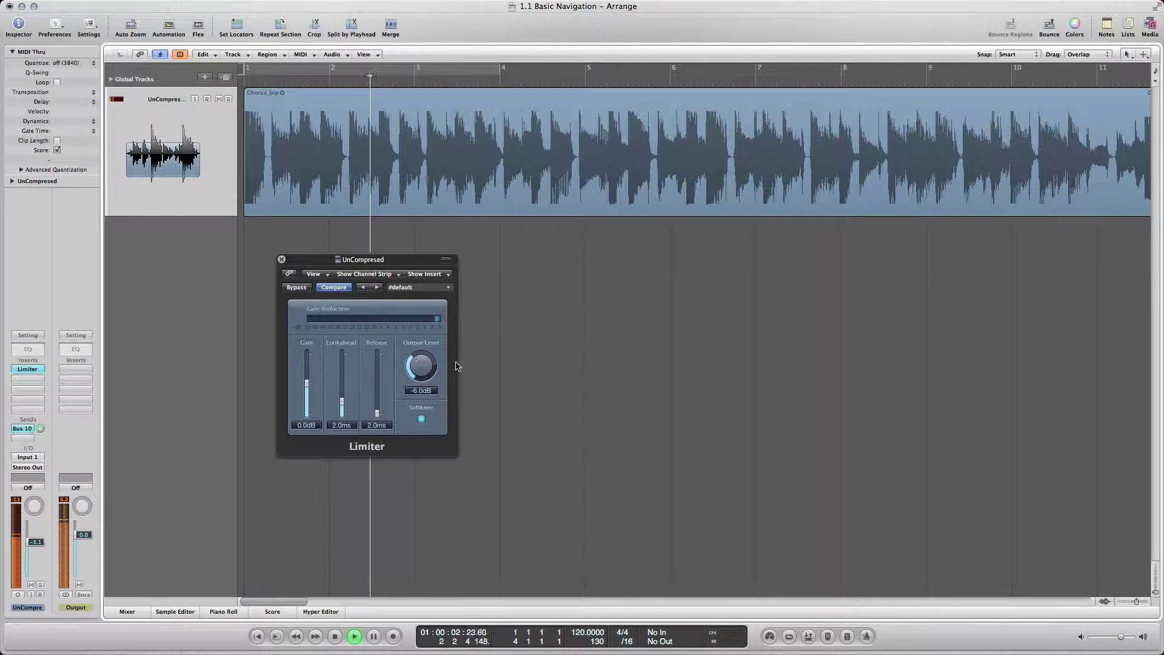
# - Reset the UnCompresed channel fader to 0.0 dB, stop playback, and return the playhead to the start
pyautogui.keyDown('alt'); pyautogui.click(36, 543); pyautogui.keyUp('alt')
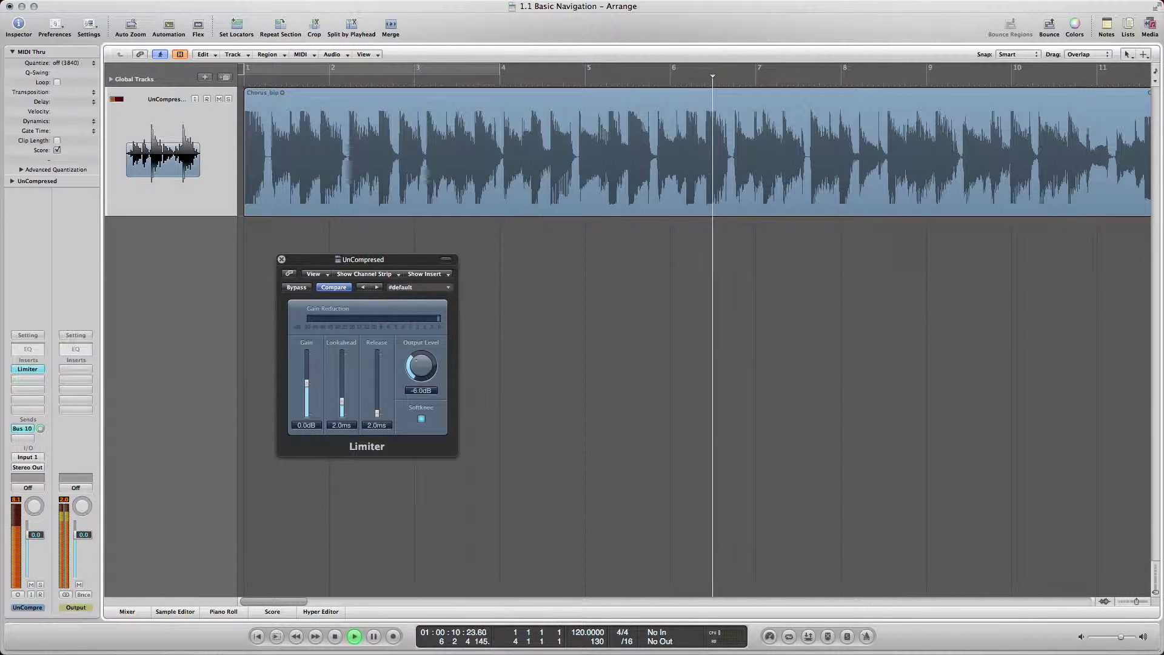
pyautogui.press('space')
pyautogui.press('Return')
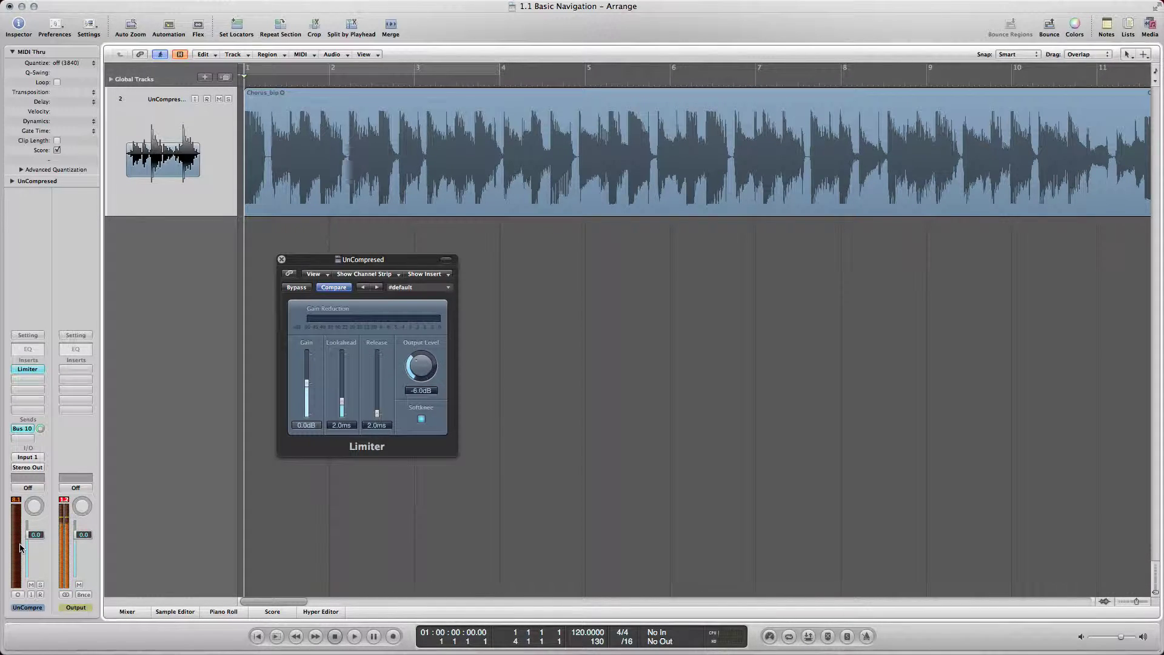
# - Compare playback with the Limiter active and bypassed, stop, and turn the bypass off again
pyautogui.press('space')
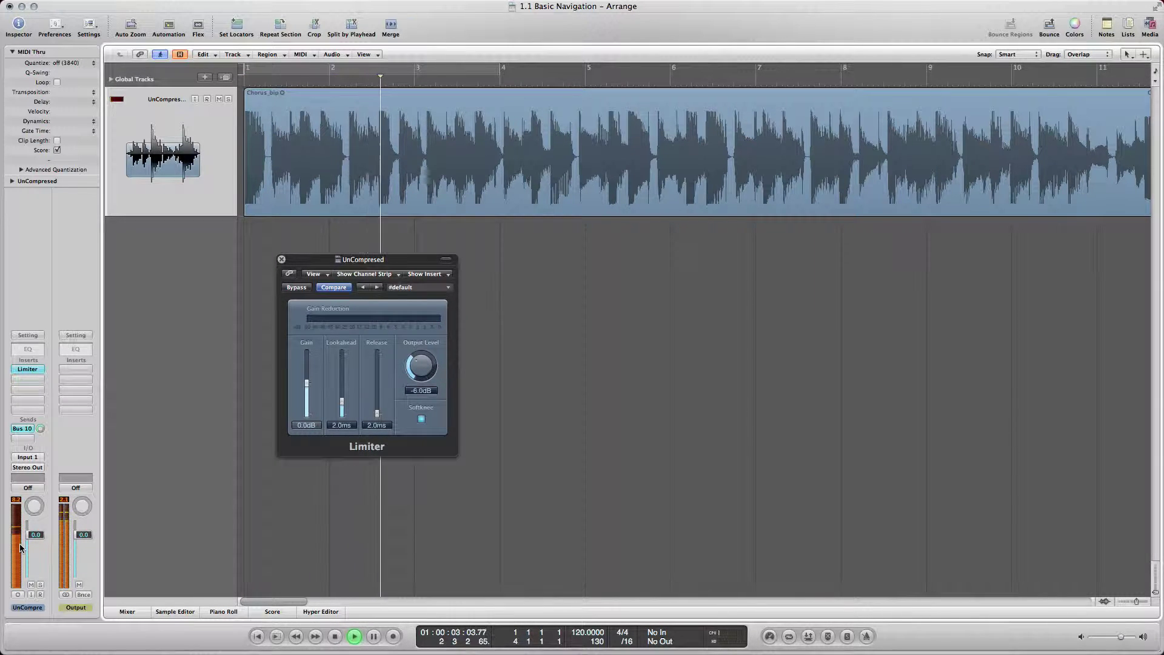
pyautogui.click(302, 289)
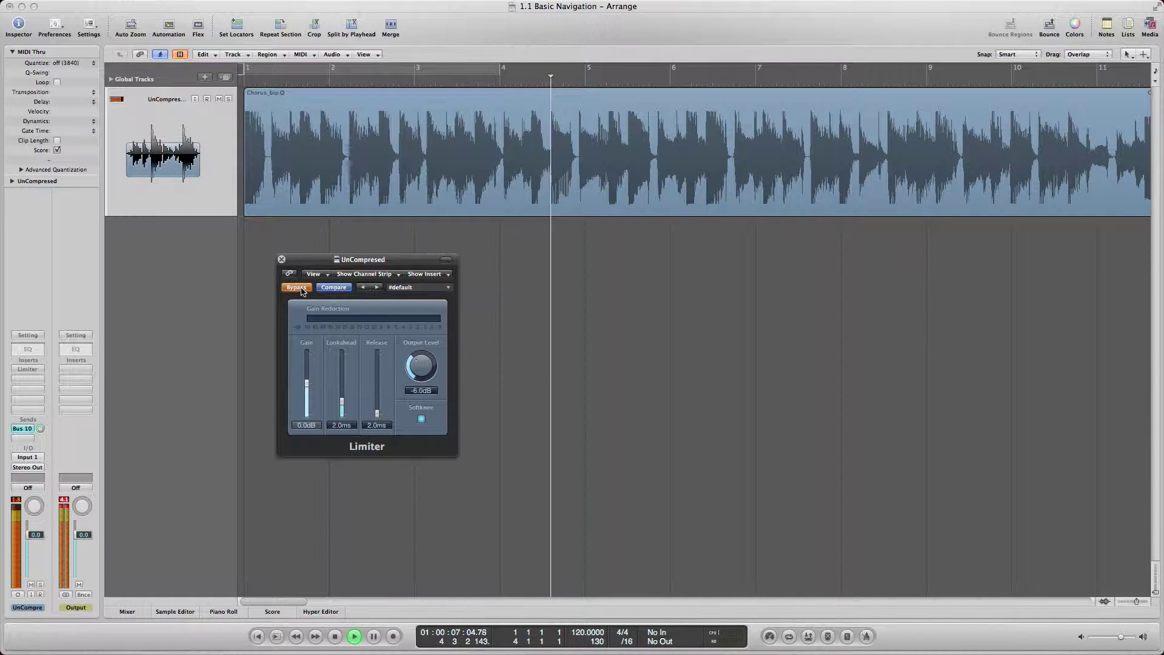
pyautogui.press('space')
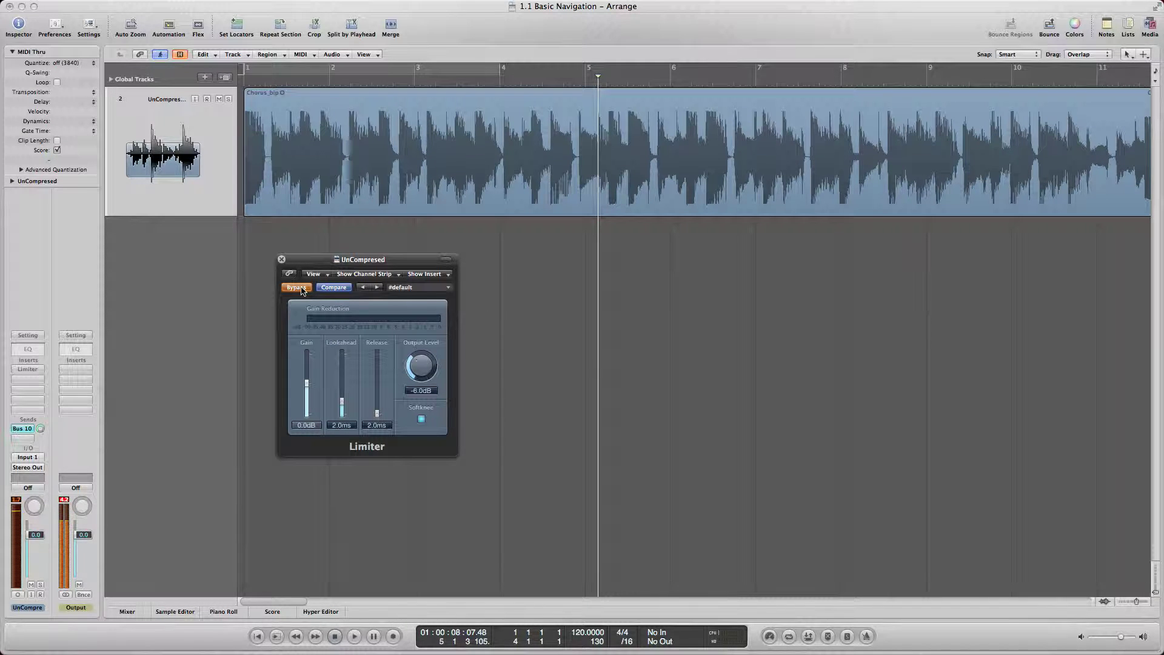
pyautogui.click(299, 288)
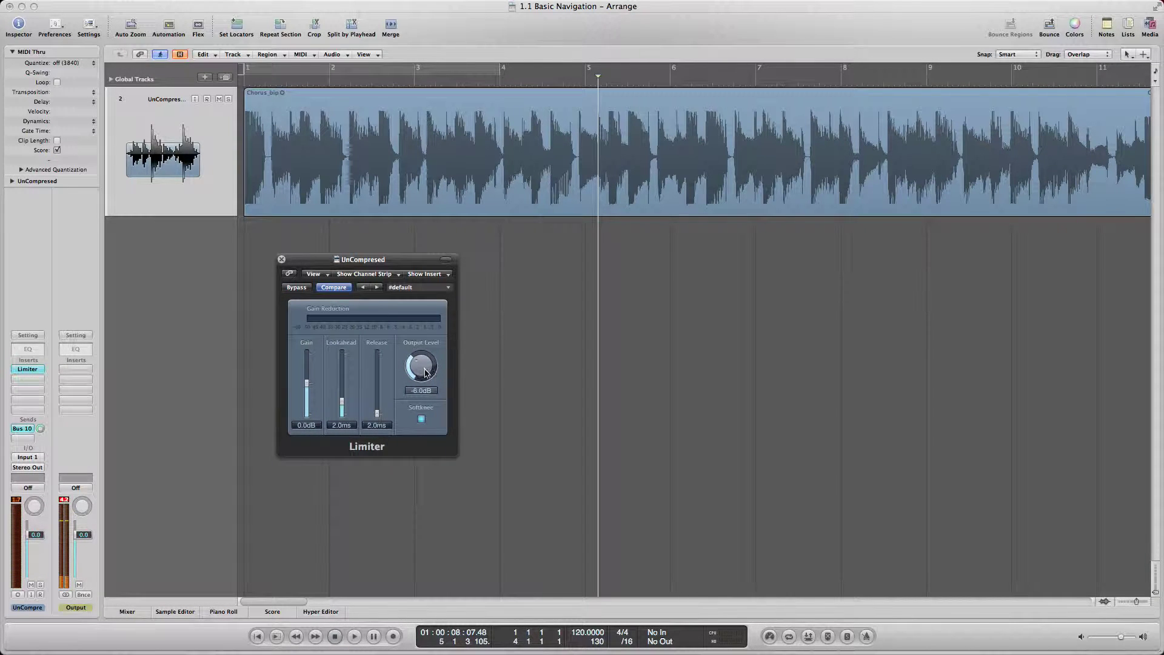
# - Set the Limiter's output level back to 0 dB
pyautogui.doubleClick(422, 391)
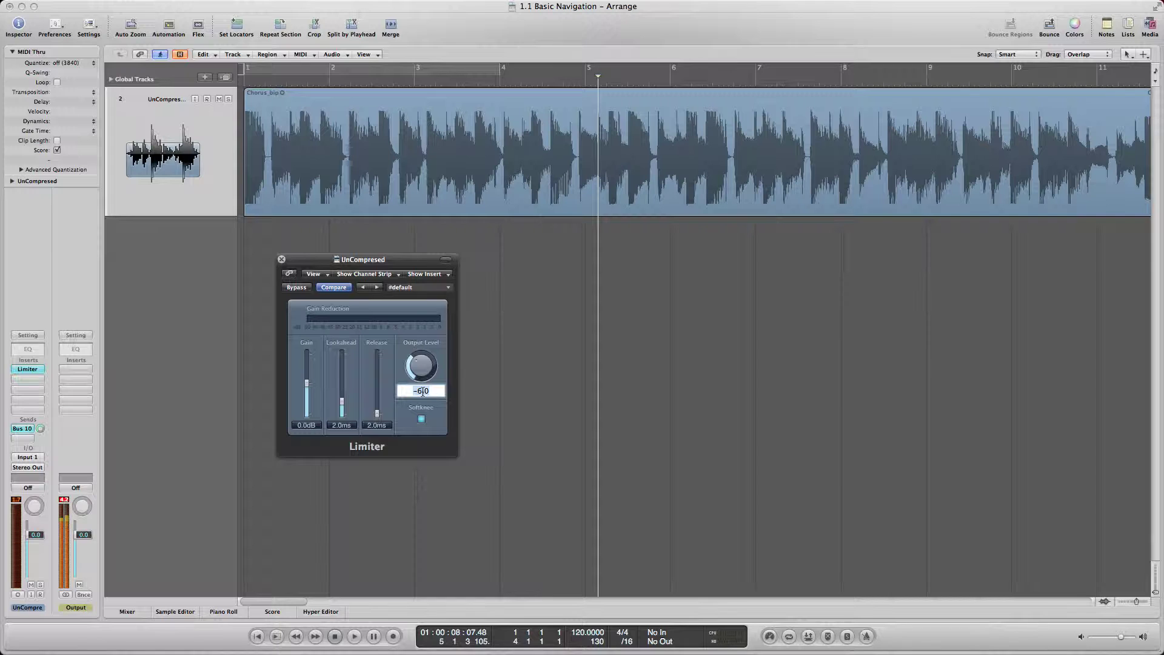
pyautogui.write('0')
pyautogui.press('Return')
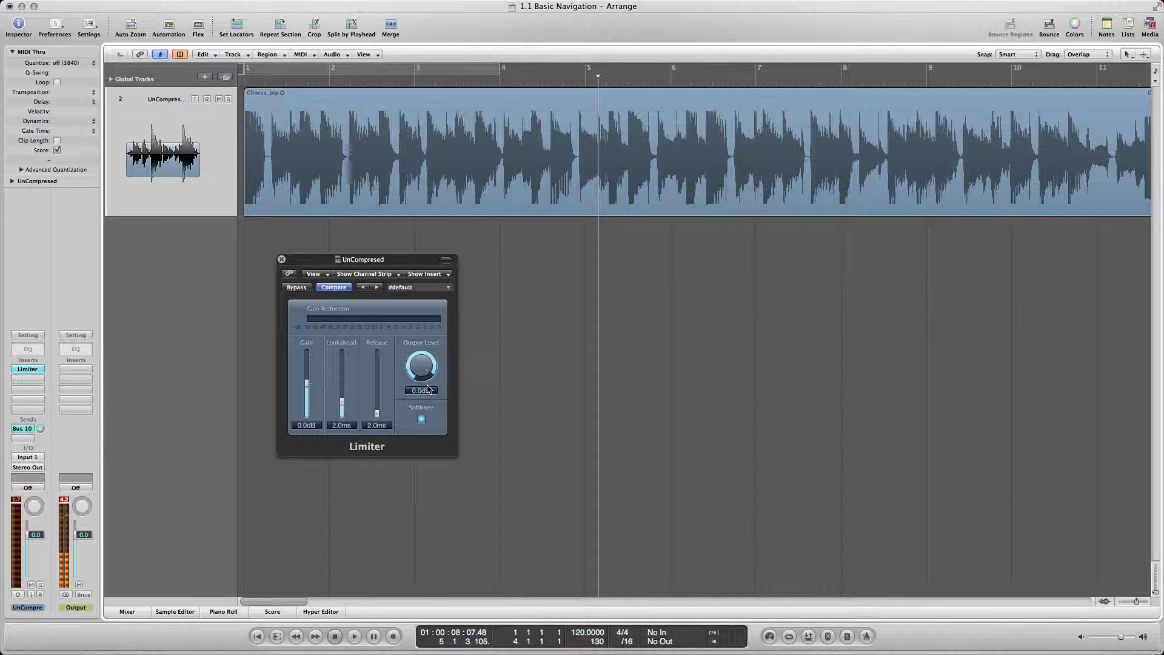
# - Set the Limiter's lookahead to 3.9 ms and its release to 2.0 ms
pyautogui.moveTo(343, 397); pyautogui.dragTo(379, 407)
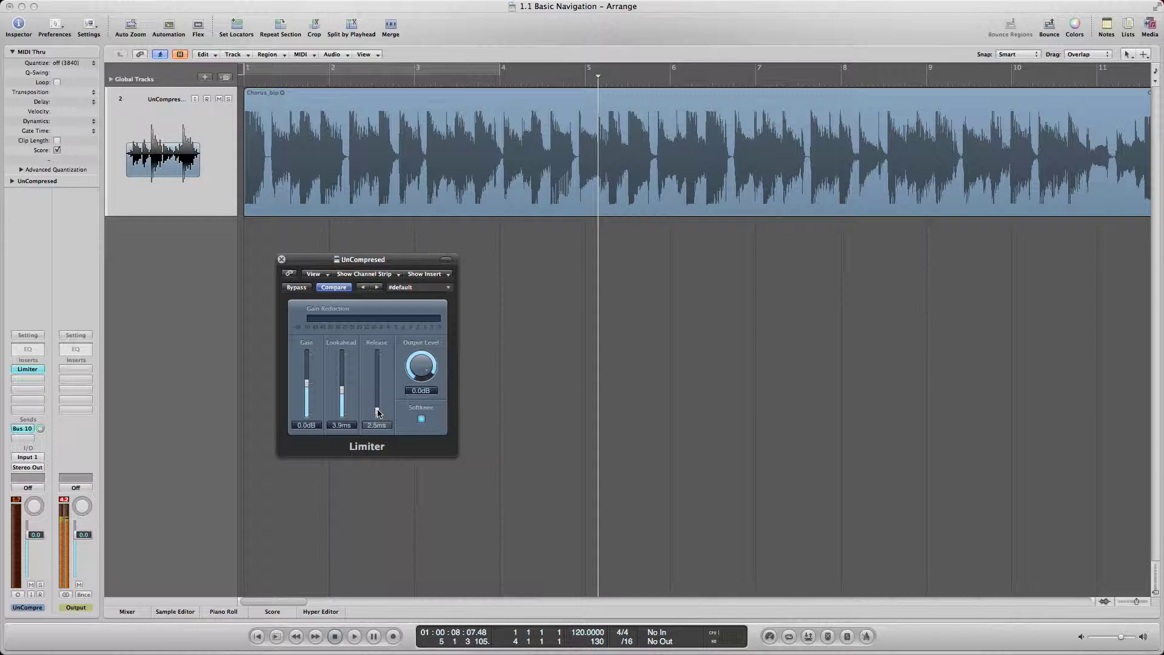
pyautogui.moveTo(377, 410); pyautogui.dragTo(377, 409)
pyautogui.moveTo(377, 411)
pyautogui.mouseDown()
pyautogui.moveTo(379, 372)
pyautogui.moveTo(377, 415)
pyautogui.mouseUp()
# - Raise the Limiter's gain to +5.5 dB and look through its list of presets without choosing one
pyautogui.moveTo(303, 262); pyautogui.dragTo(274, 272)
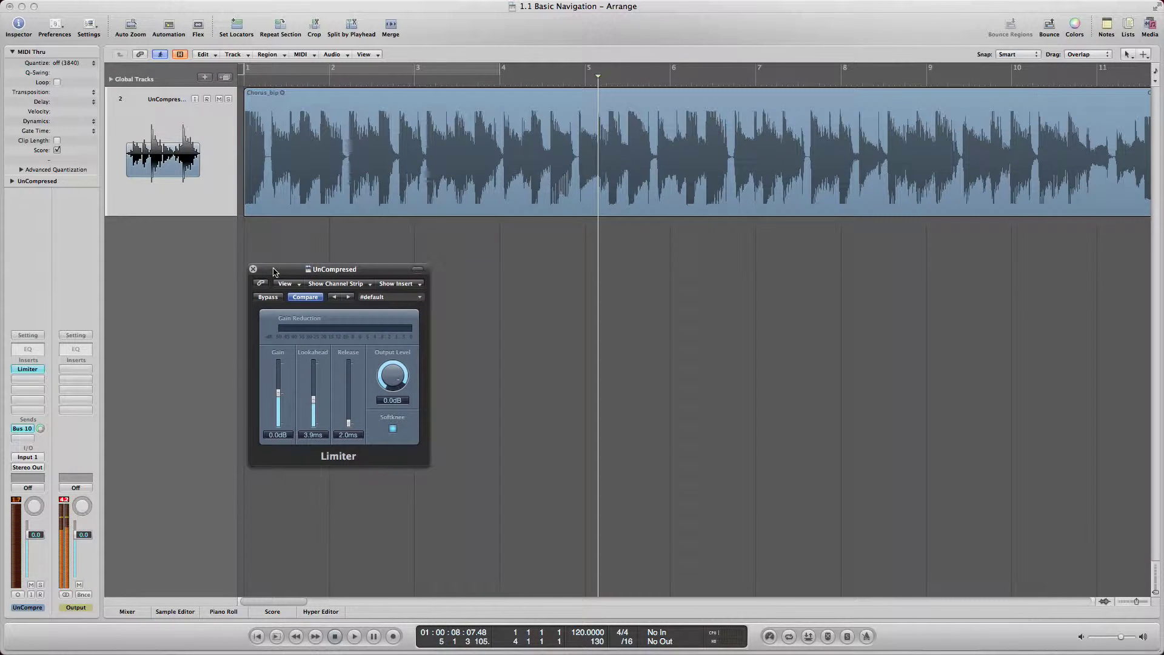
pyautogui.moveTo(279, 399); pyautogui.dragTo(282, 391)
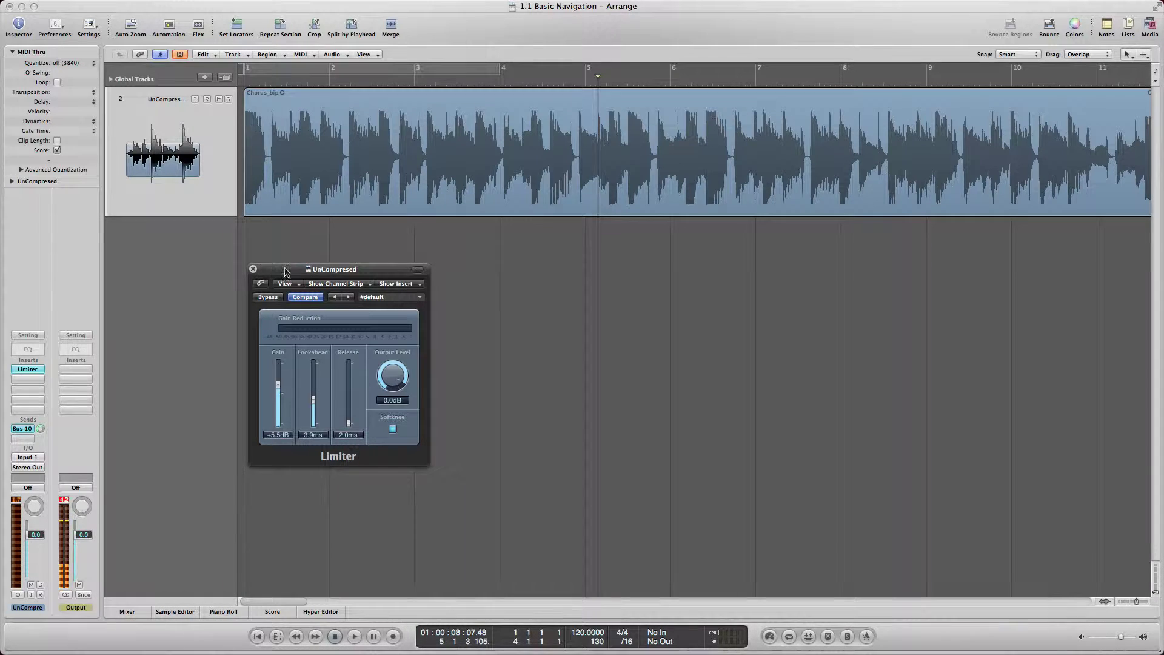
pyautogui.click(385, 298)
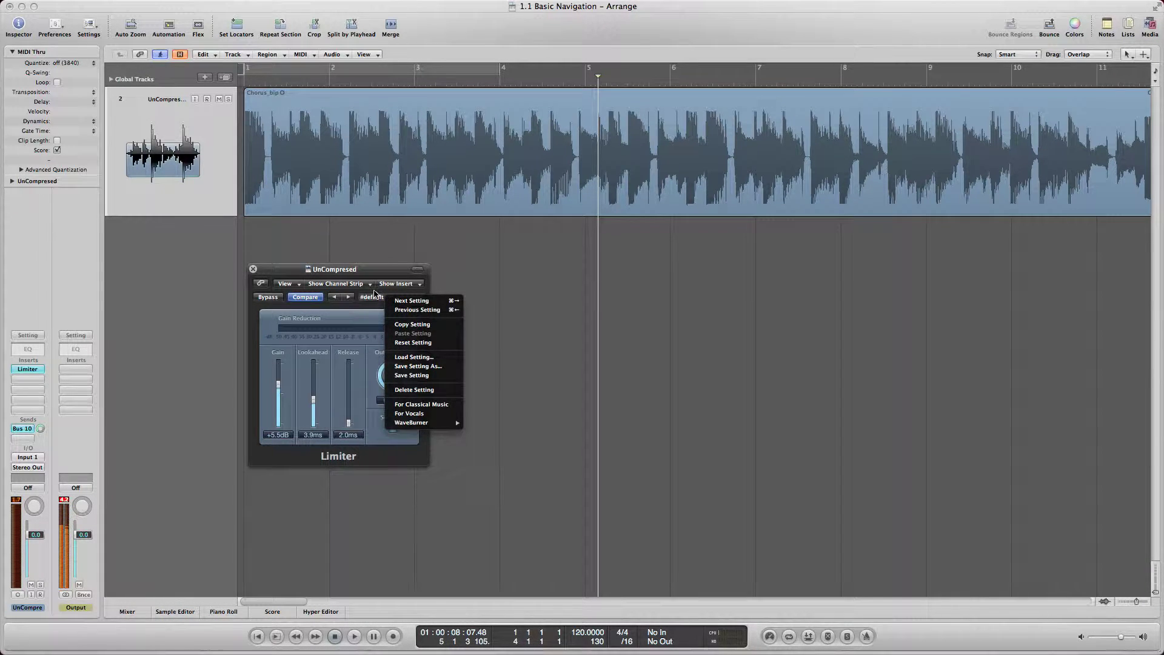
pyautogui.click(380, 302)
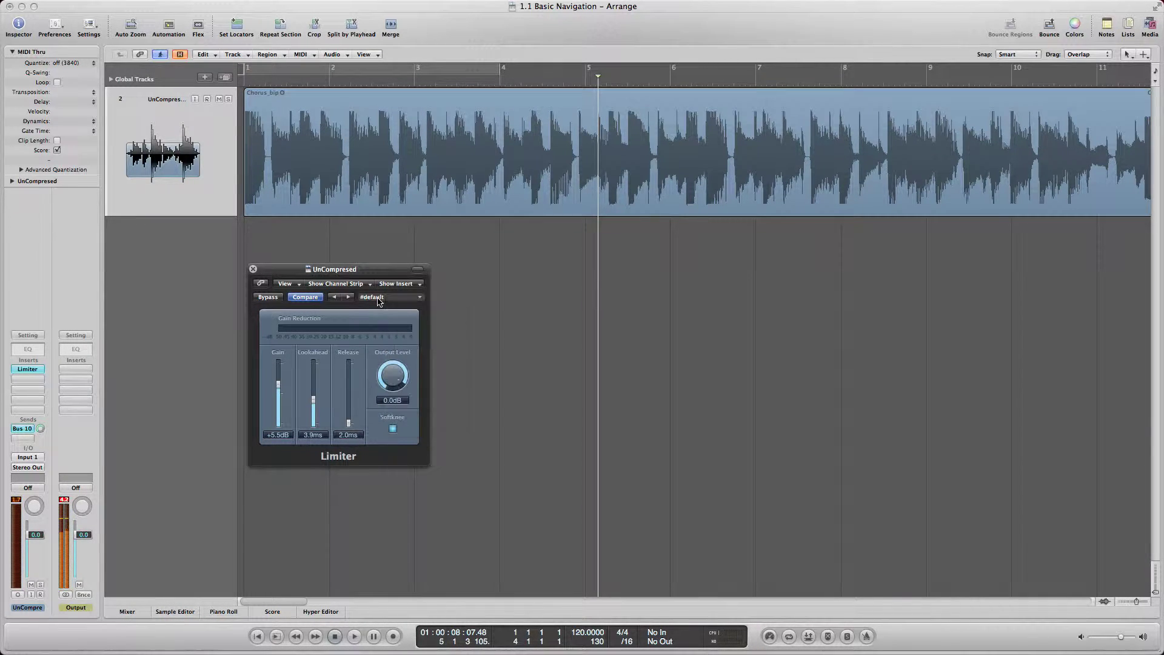
# - Replace the Limiter on the UnCompresed track with a mono Adaptive Limiter and place its window below the audio region
pyautogui.click(252, 269)
pyautogui.click(29, 369)
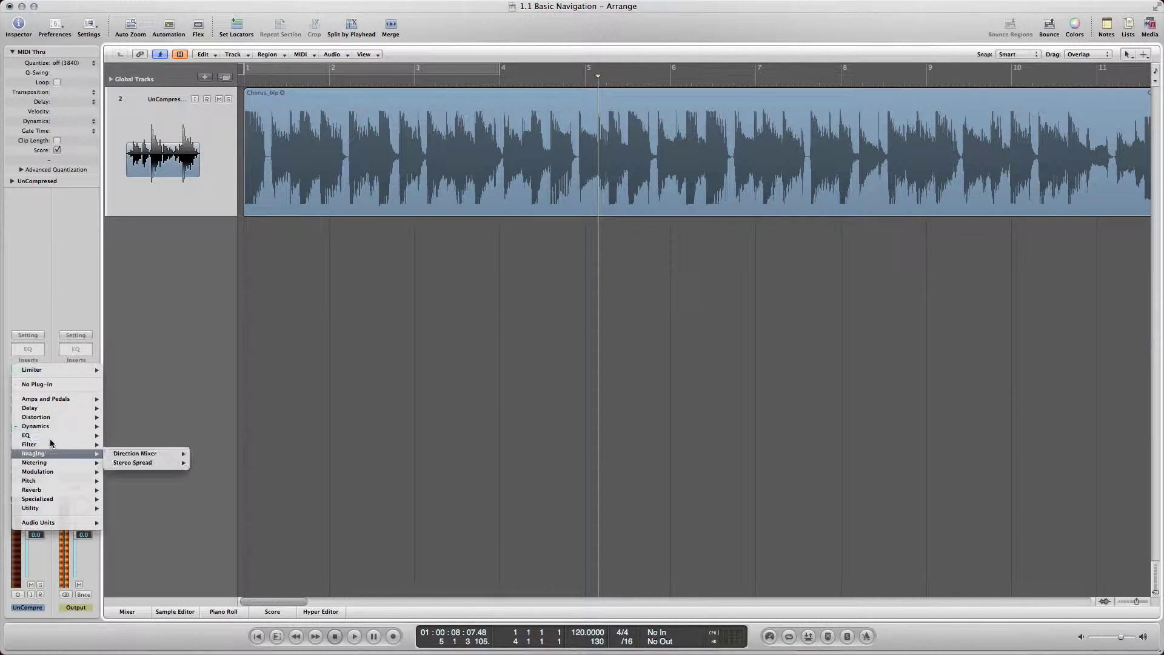
pyautogui.moveTo(46, 426)
pyautogui.moveTo(162, 425)
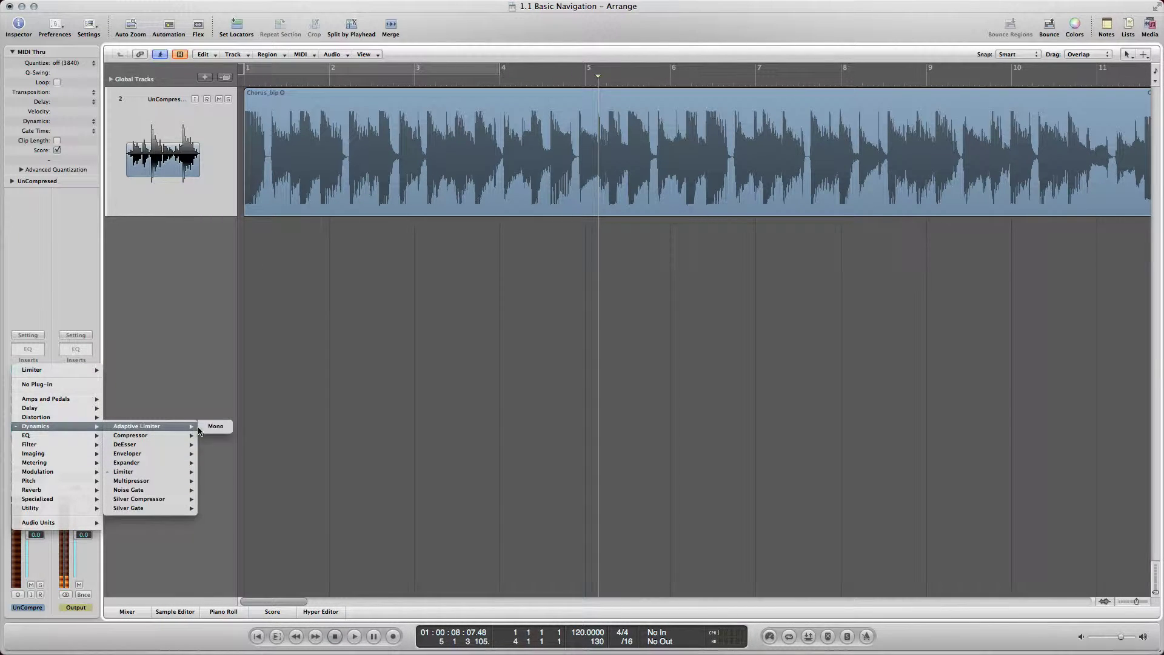
pyautogui.click(217, 426)
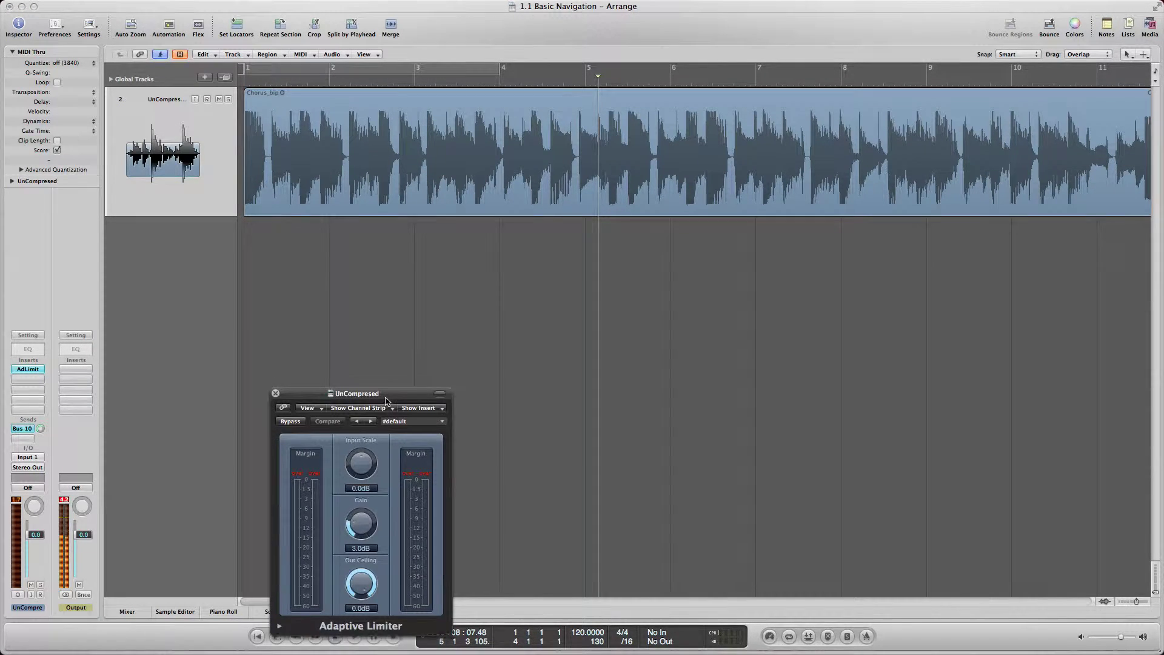
pyautogui.moveTo(384, 400); pyautogui.dragTo(429, 306)
# - Audition the track from the start through the Adaptive Limiter's default settings, stop, and return to the start
pyautogui.press('Return')
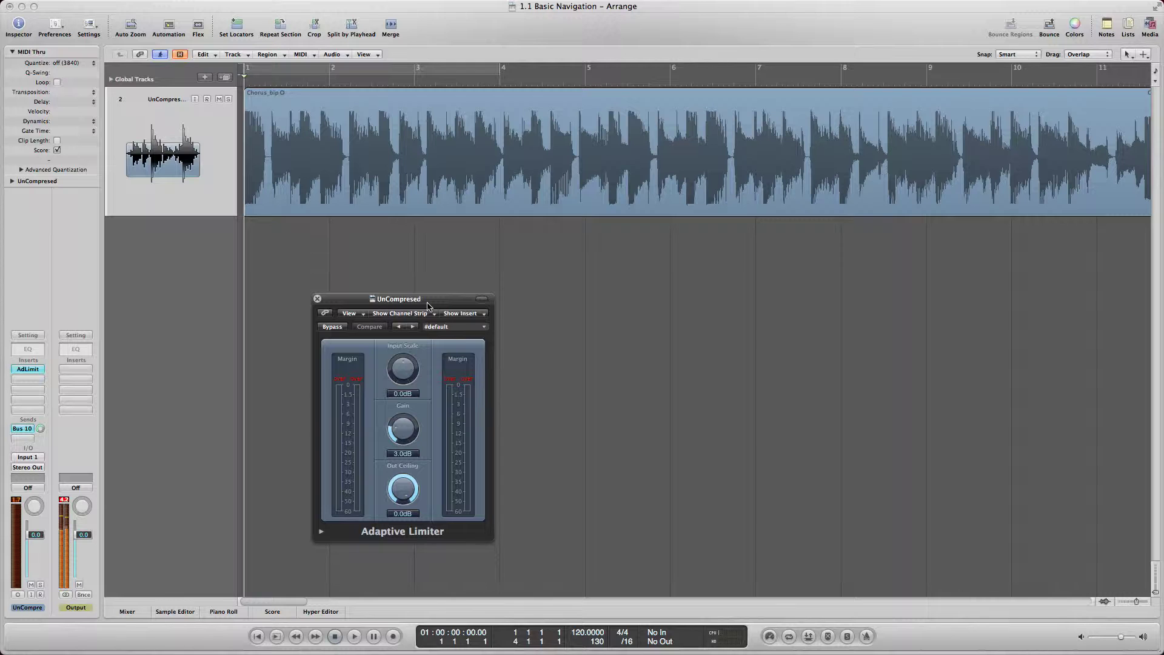
pyautogui.press('space')
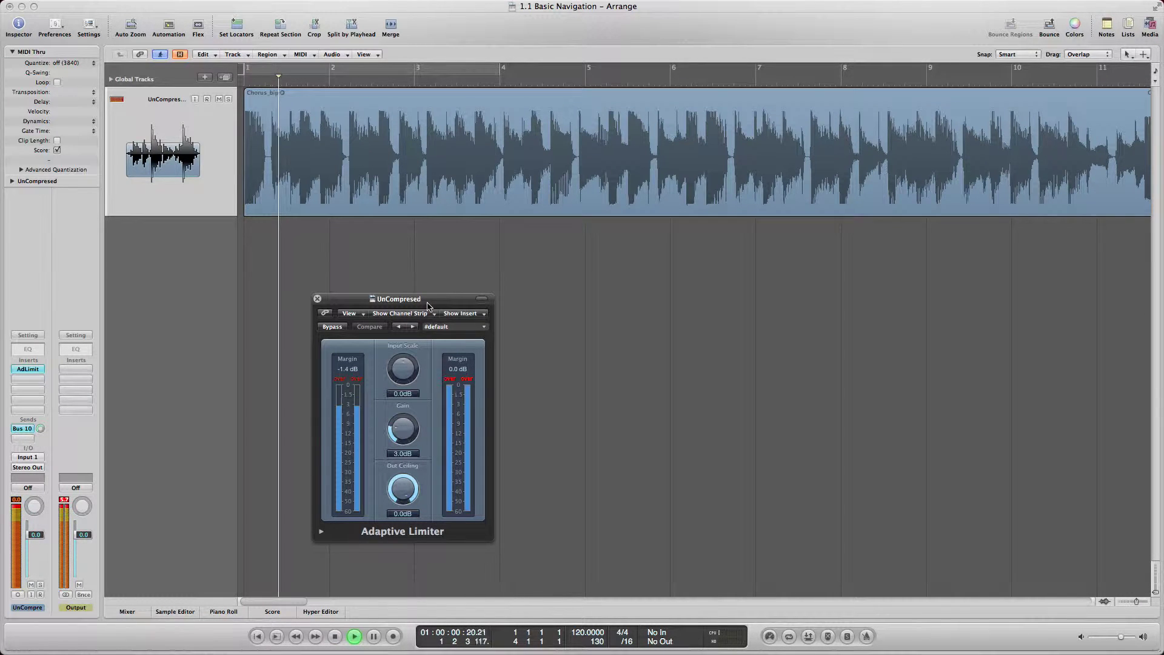
pyautogui.press('space')
pyautogui.press('Return')
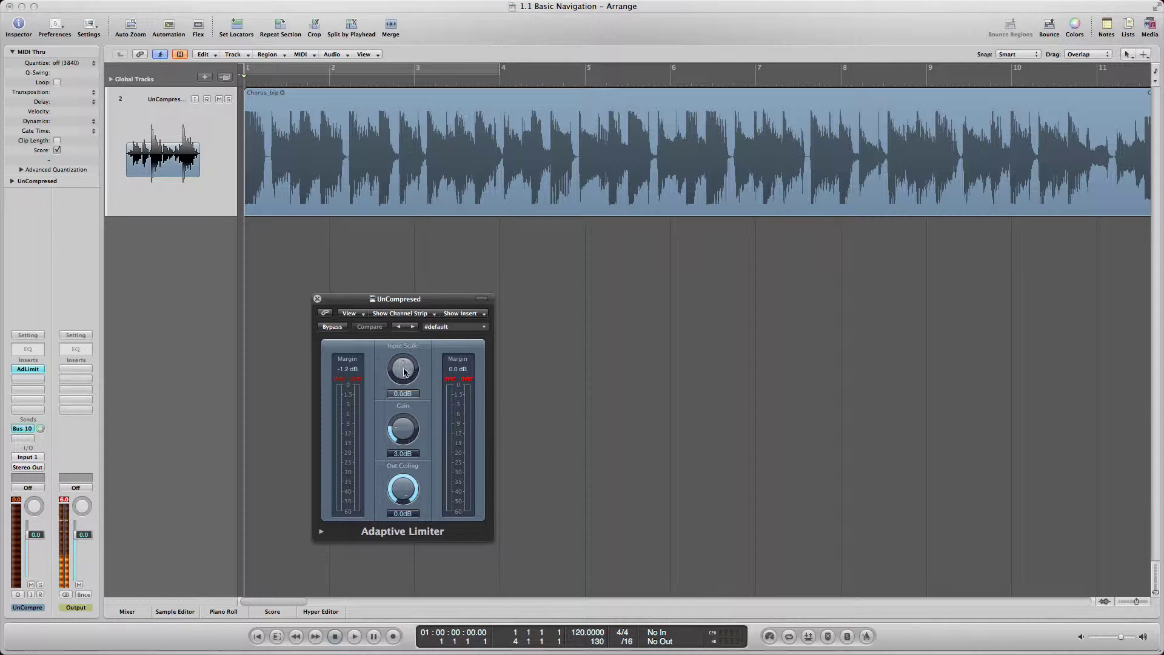
# - Set the Adaptive Limiter's input scale to -7.0 dB and its gain to 0.0 dB while auditioning the track
pyautogui.moveTo(403, 367); pyautogui.dragTo(393, 397)
pyautogui.press('space')
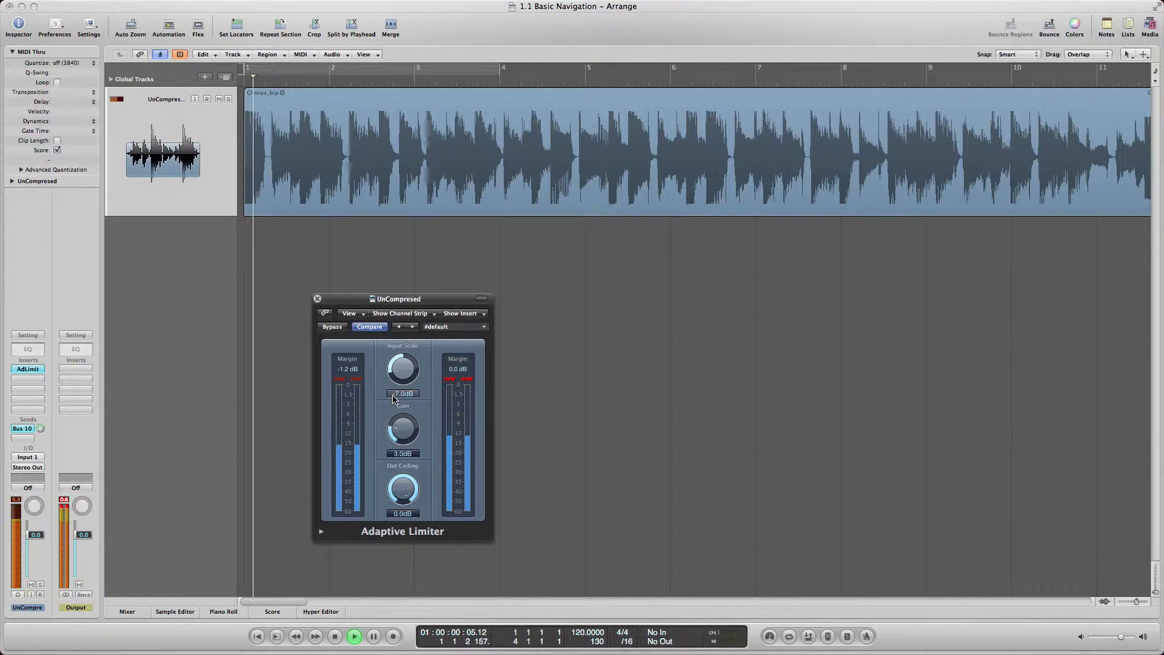
pyautogui.moveTo(405, 431); pyautogui.dragTo(419, 466)
pyautogui.press('space')
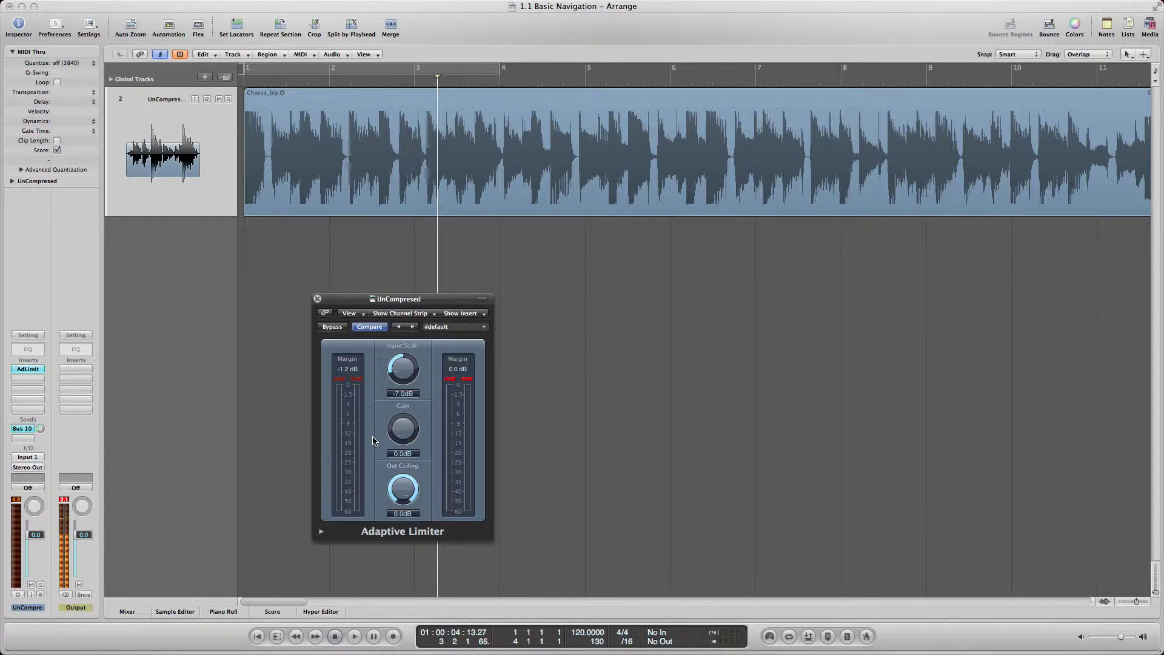
# - Stop playback, set the Adaptive Limiter's input scale to 0.0 dB, and audition the track briefly from the start
pyautogui.press('space')
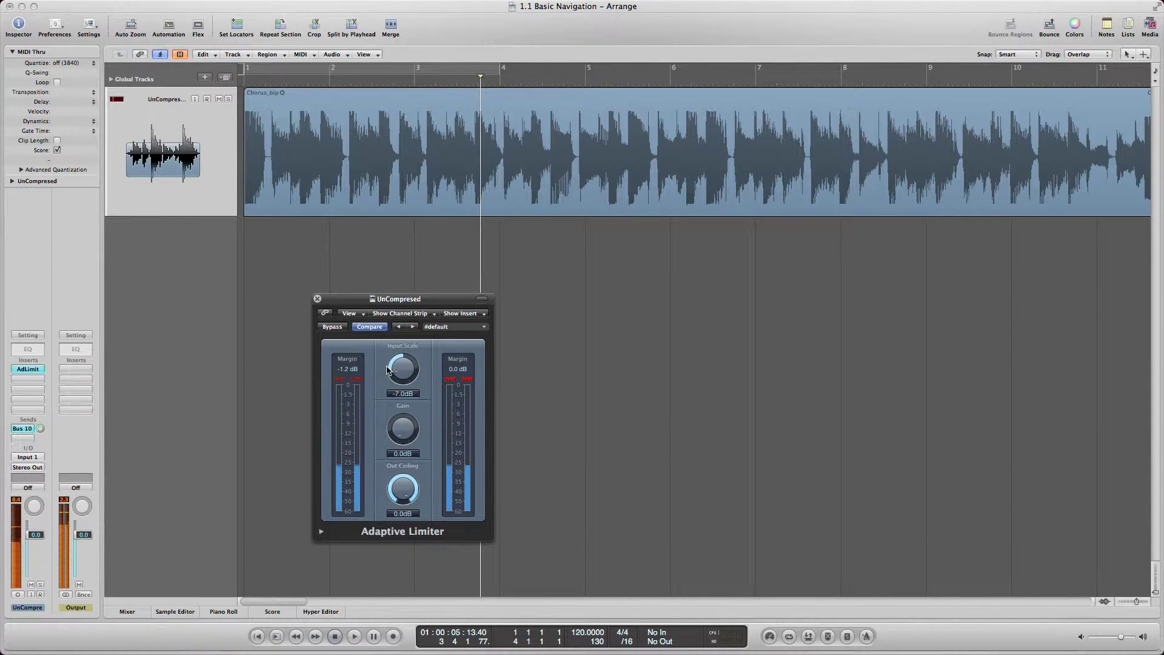
pyautogui.doubleClick(403, 393)
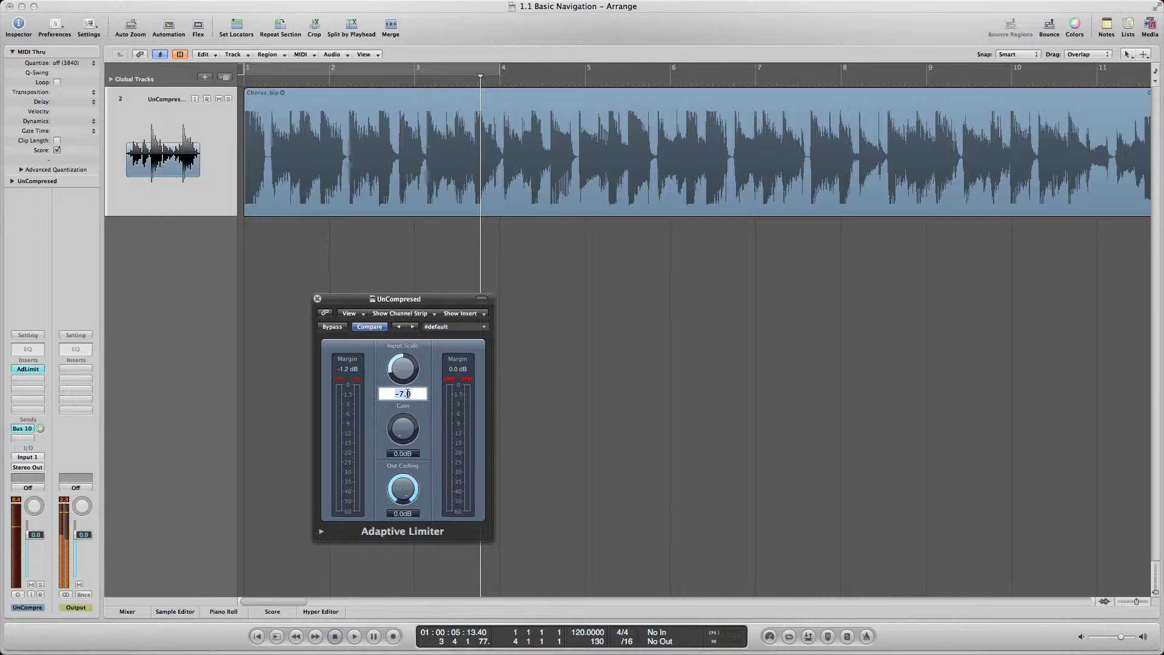
pyautogui.write('0')
pyautogui.press('Return')
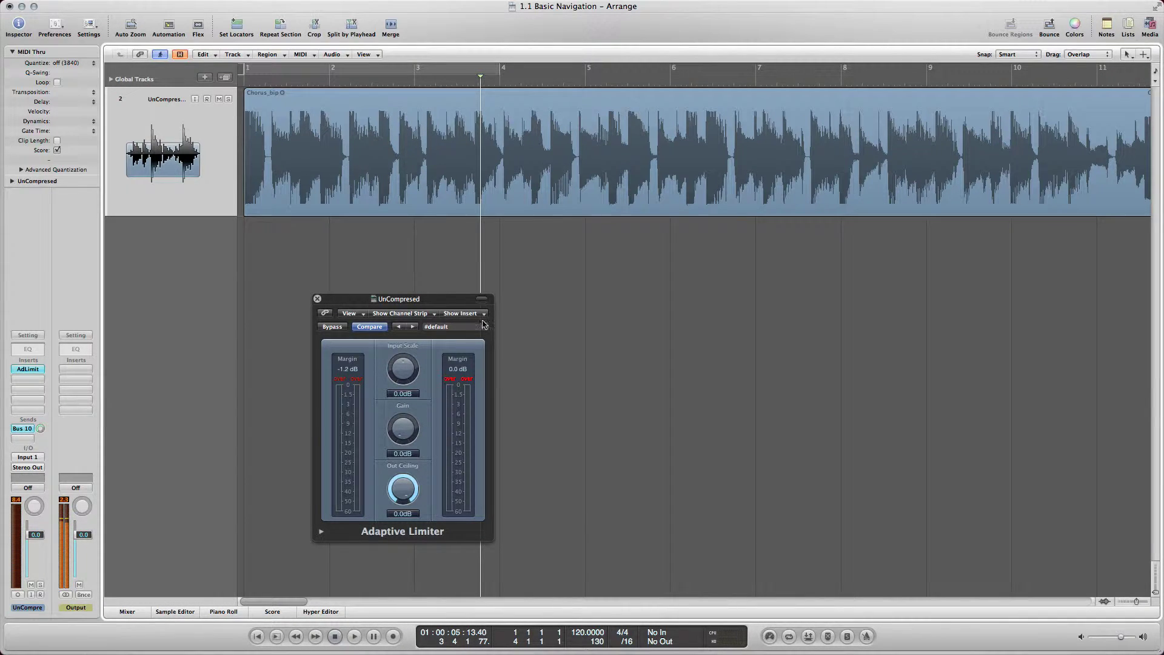
pyautogui.press('Return')
pyautogui.press('space')
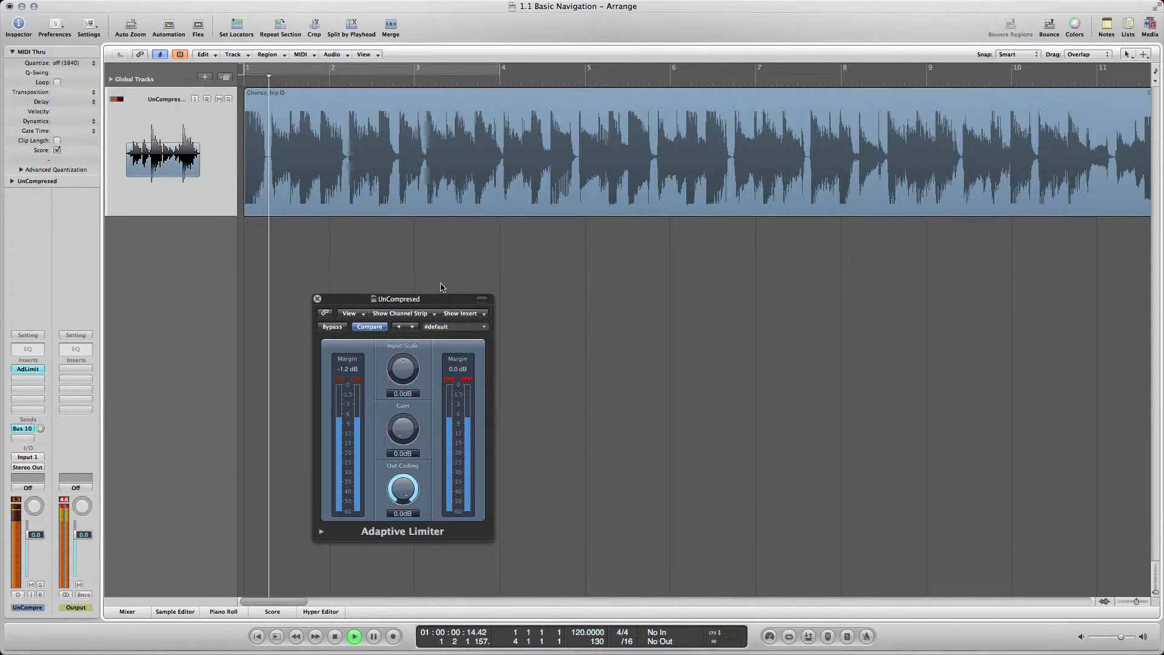
pyautogui.press('space')
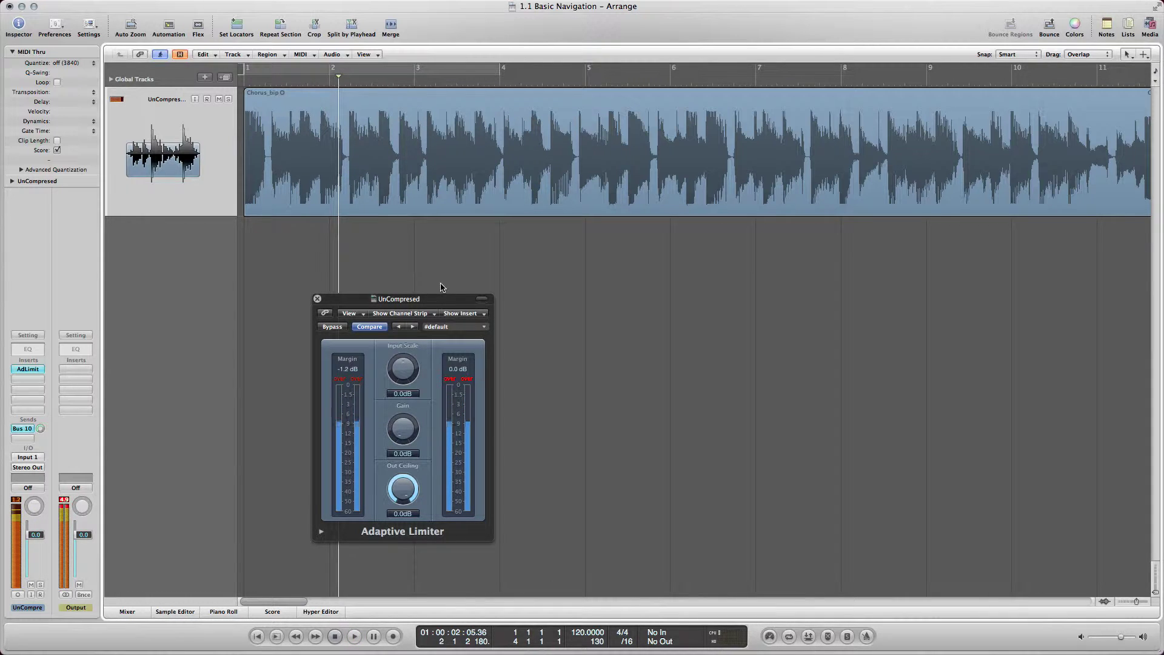
# - Raise the Adaptive Limiter's gain to 3.0 dB and audition the track from the start, then stop and return there
pyautogui.moveTo(403, 441); pyautogui.dragTo(396, 417)
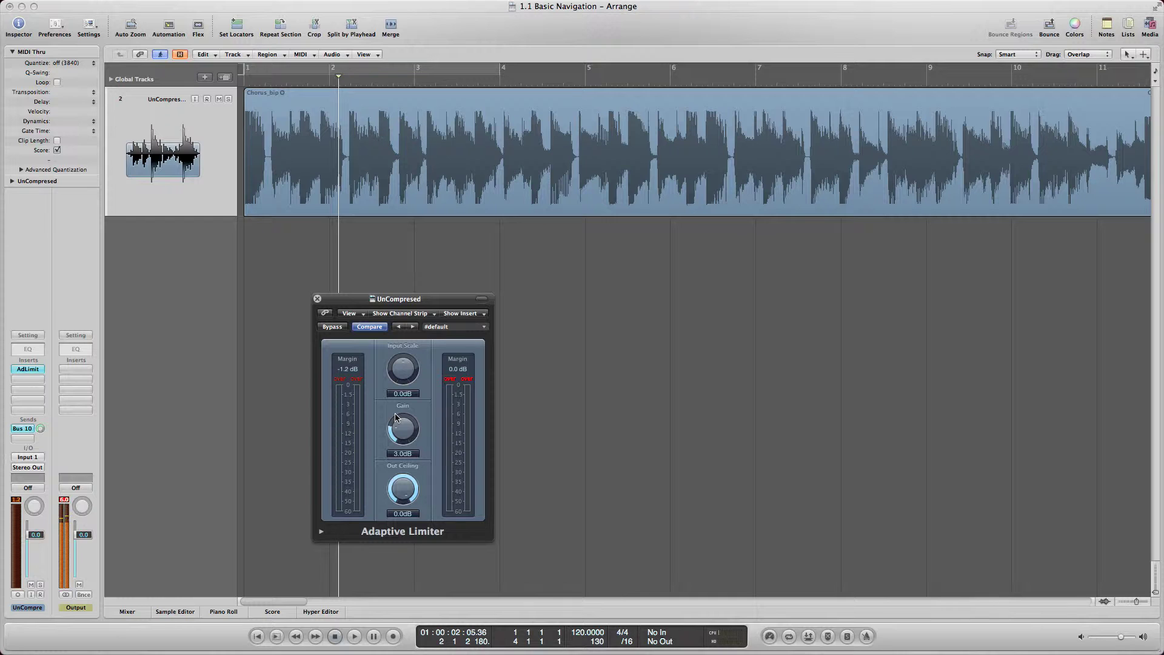
pyautogui.press('Return')
pyautogui.press('space')
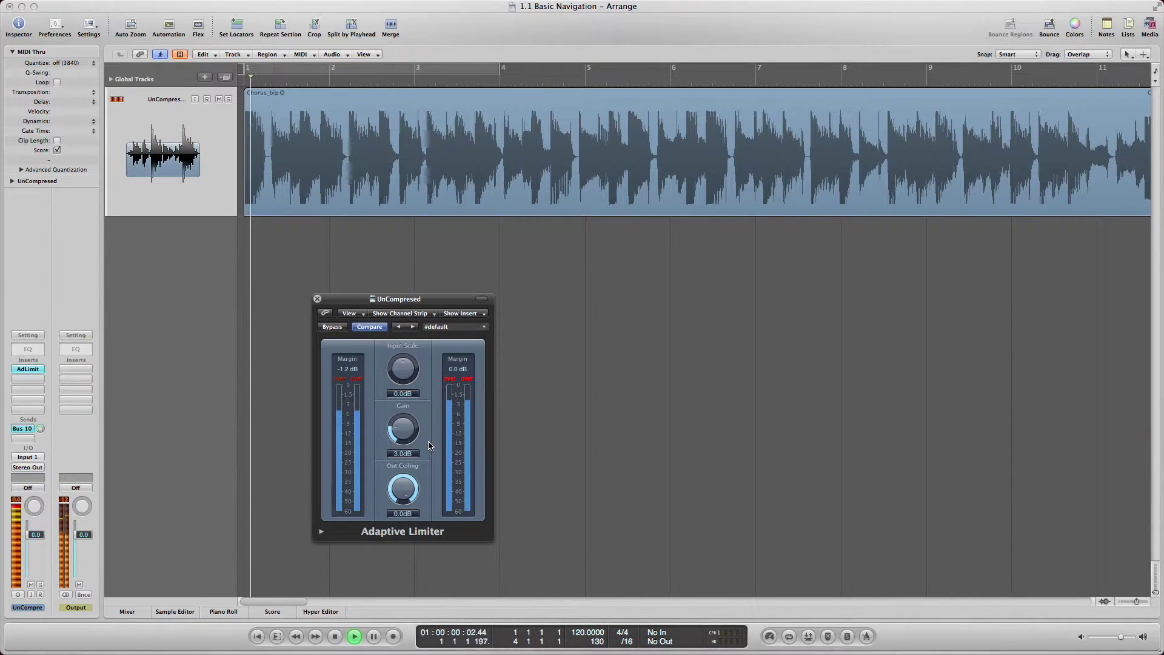
pyautogui.press('space')
pyautogui.press('Return')
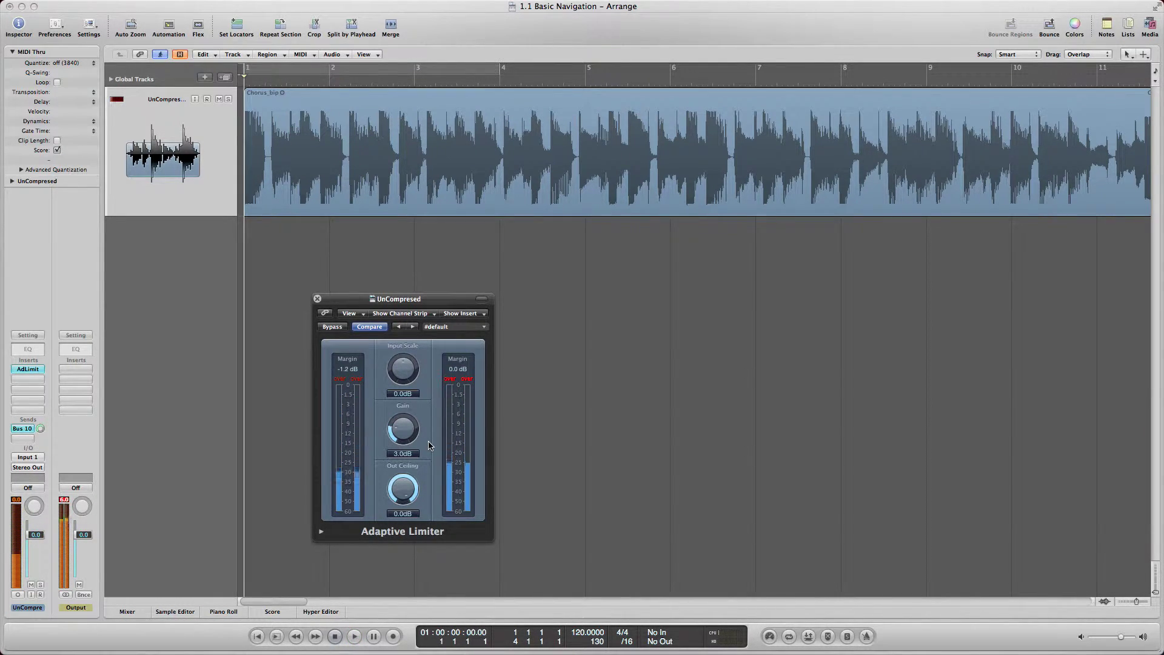
# - Reset the output margin reading and audition the track with the out ceiling lowered to -2.0 dB
pyautogui.click(452, 384)
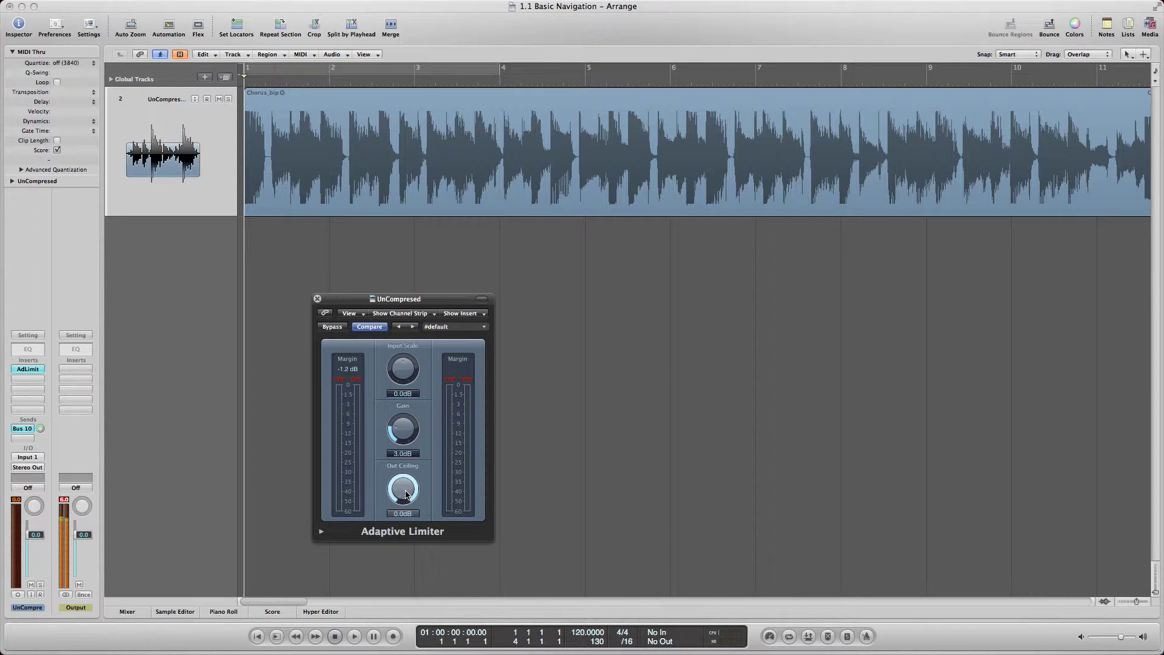
pyautogui.moveTo(407, 496); pyautogui.dragTo(438, 609)
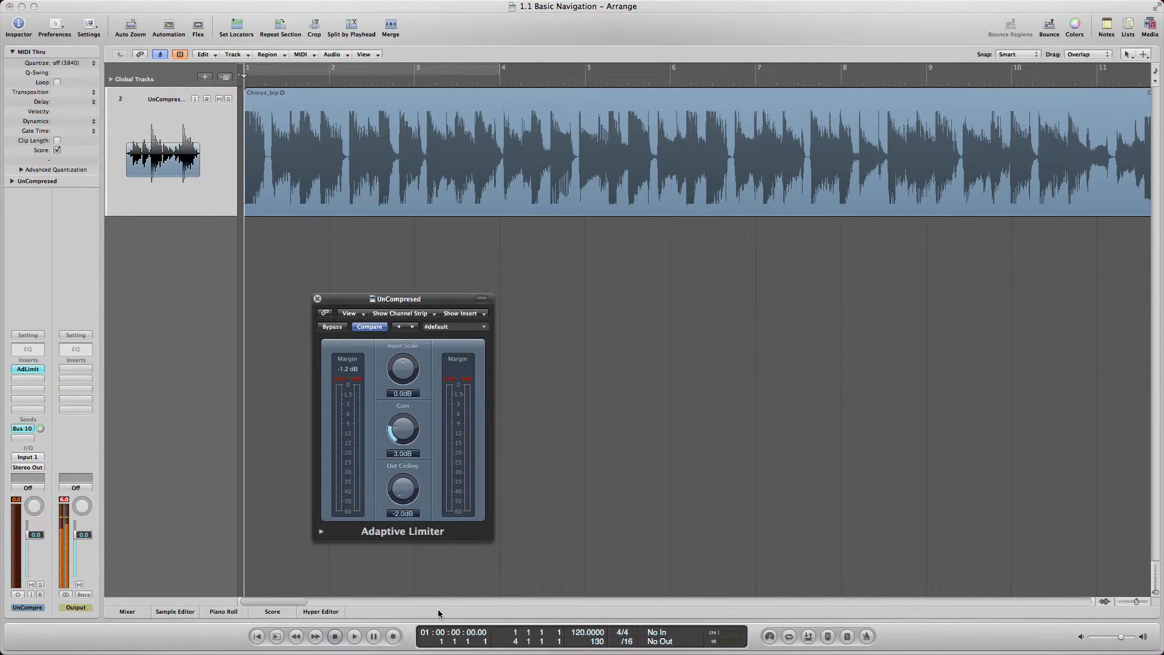
pyautogui.press('space')
pyautogui.press('space')
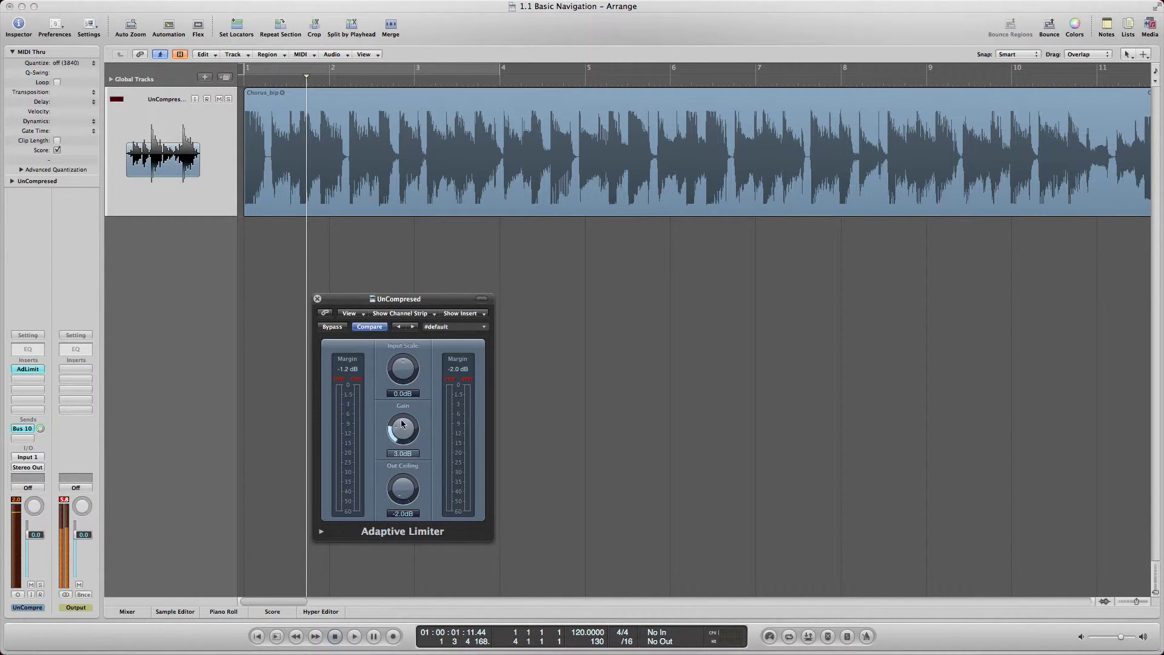
# - Raise the input scale to +9.6 dB, audition the track, then stop and return to the start
pyautogui.moveTo(402, 372); pyautogui.dragTo(404, 329)
pyautogui.press('space')
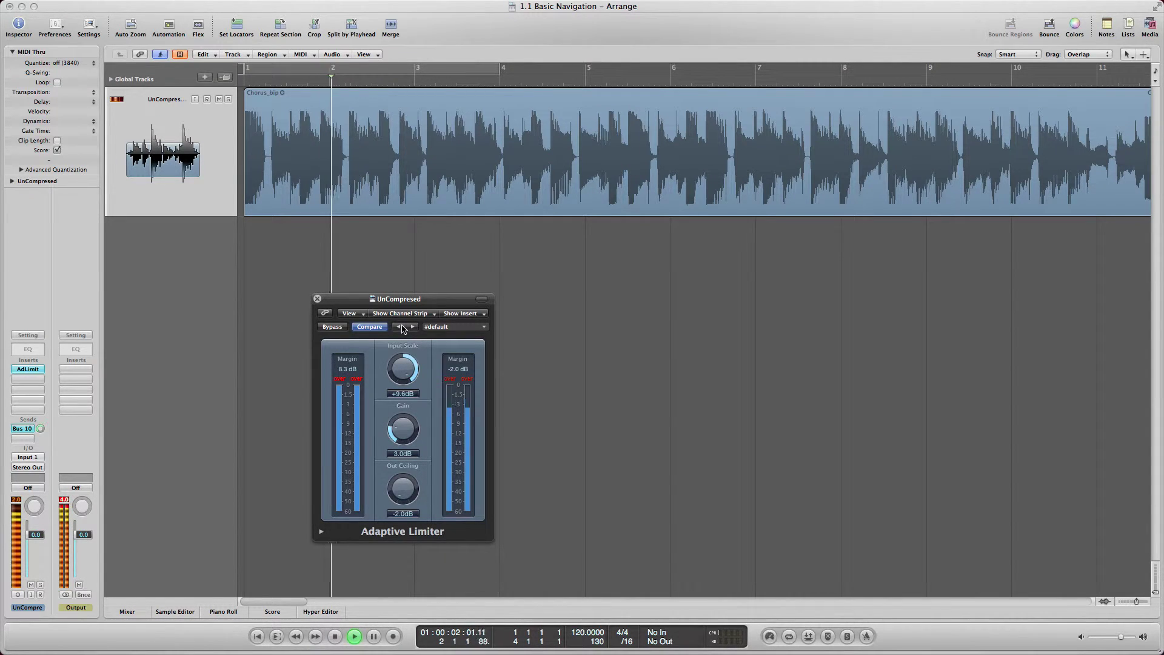
pyautogui.press('space')
pyautogui.press('Return')
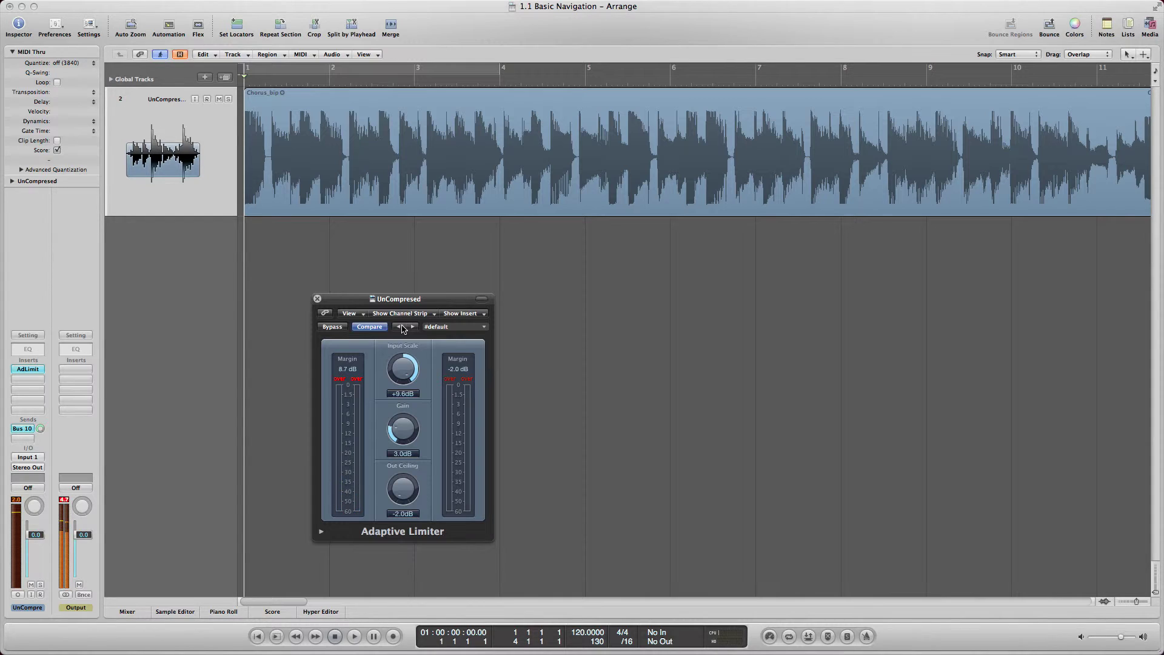
# - Set the Adaptive Limiter's out ceiling back to 0.0 dB
pyautogui.moveTo(405, 497); pyautogui.dragTo(405, 488)
pyautogui.doubleClick(408, 514)
pyautogui.write('0')
pyautogui.press('Return')
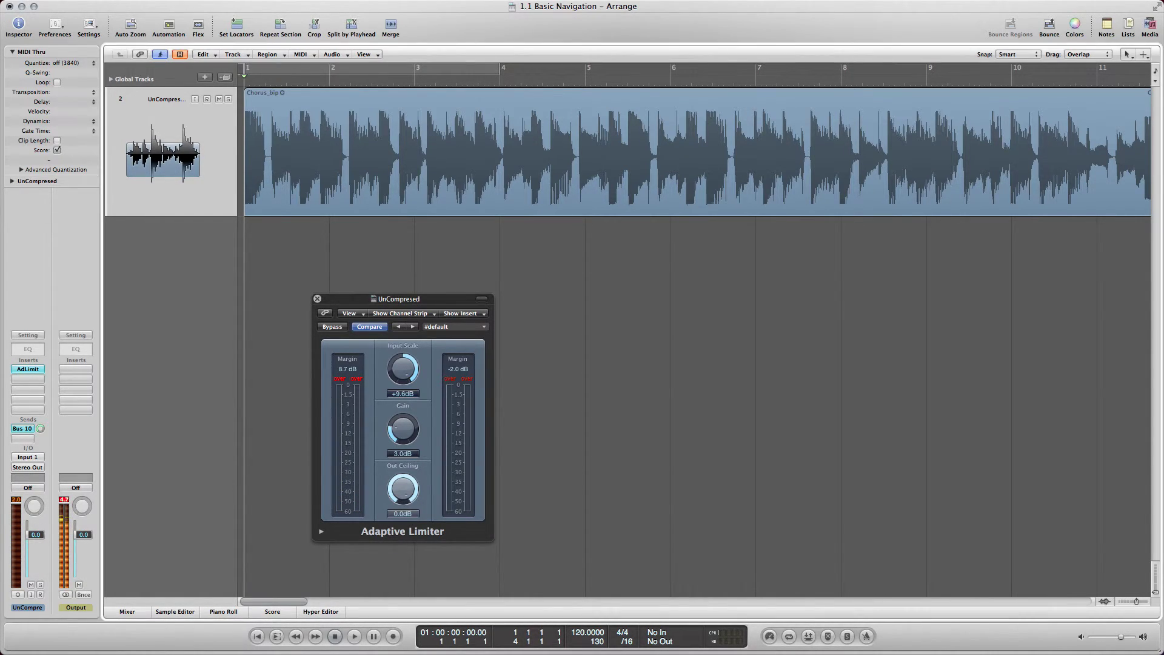
# - Close the Adaptive Limiter window and remove the plug-in from the UnCompresed track's first insert slot
pyautogui.click(317, 299)
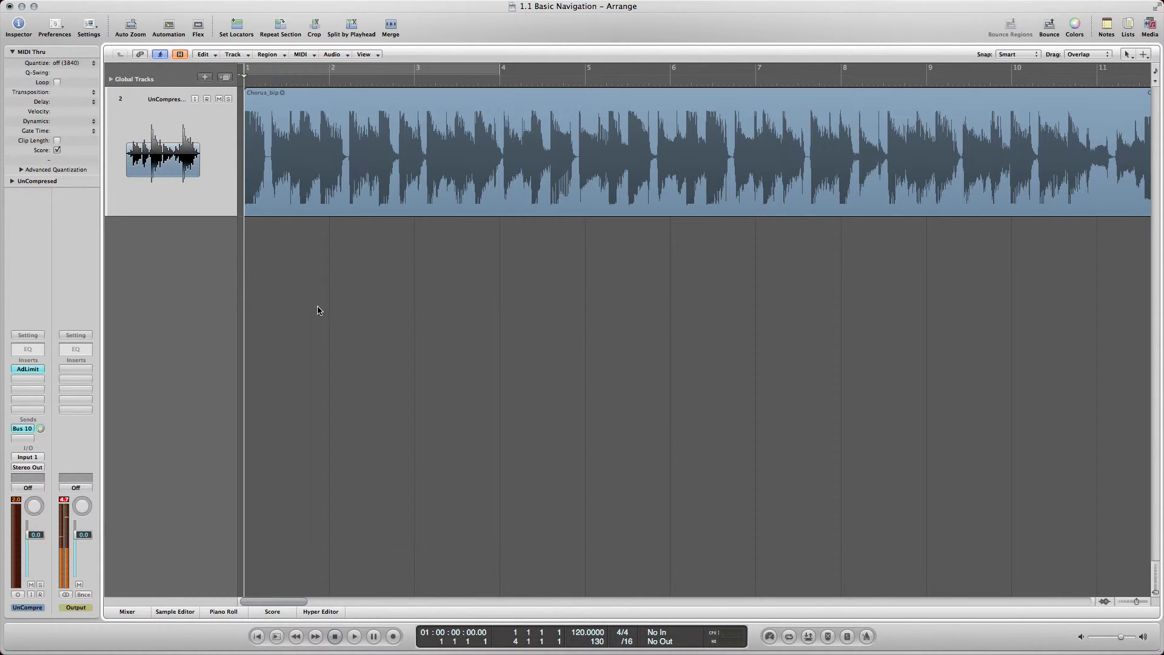
pyautogui.click(27, 370)
pyautogui.click(33, 385)
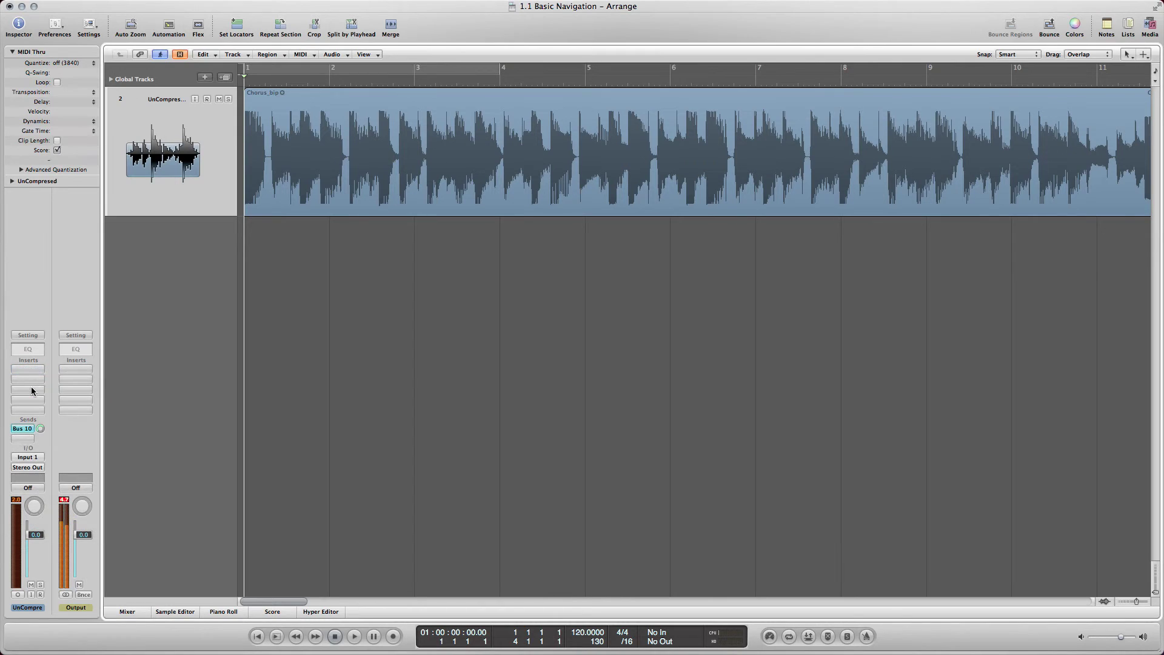